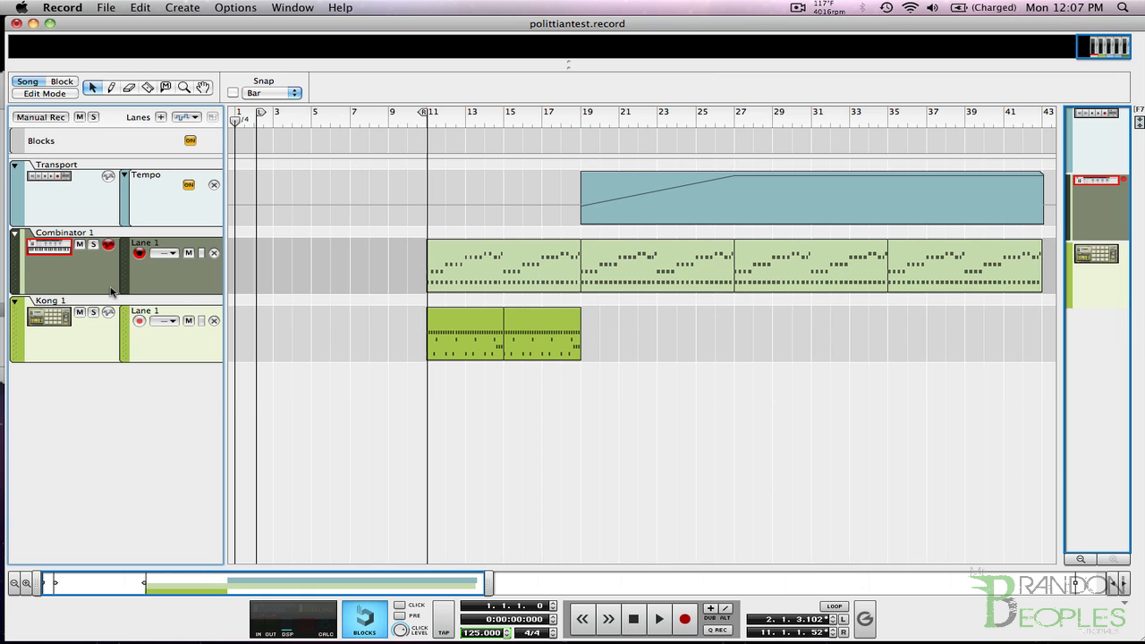
Unfold the Combinator 1 mix channel in the rack to check its Rec Source option and return to the sequencer.
key("F6")
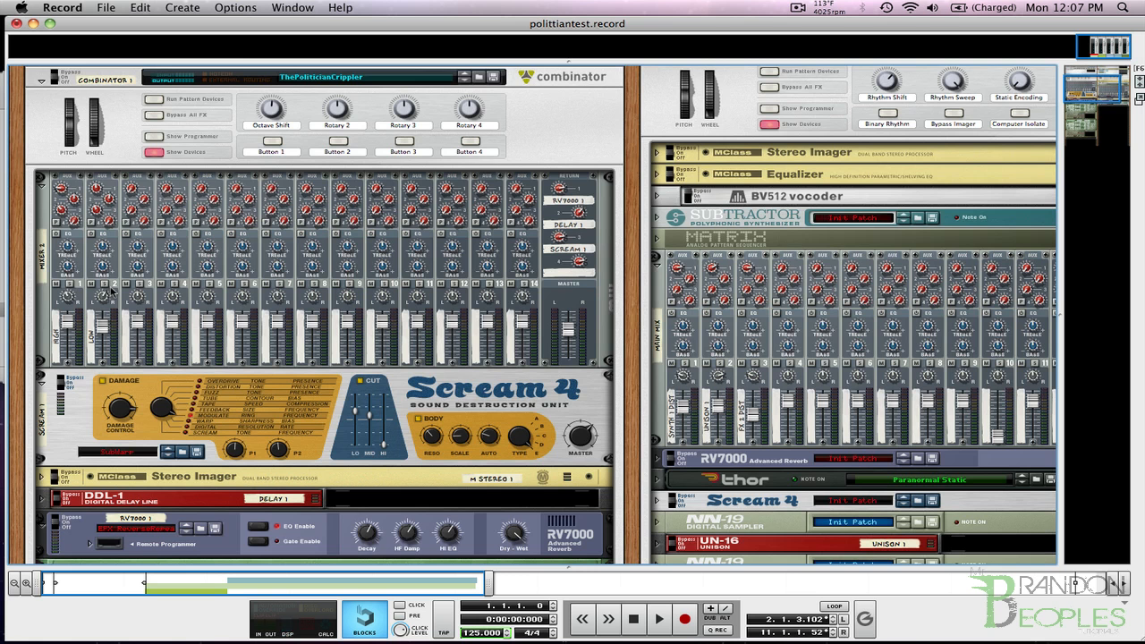
scroll(140, 250, "up", 5)
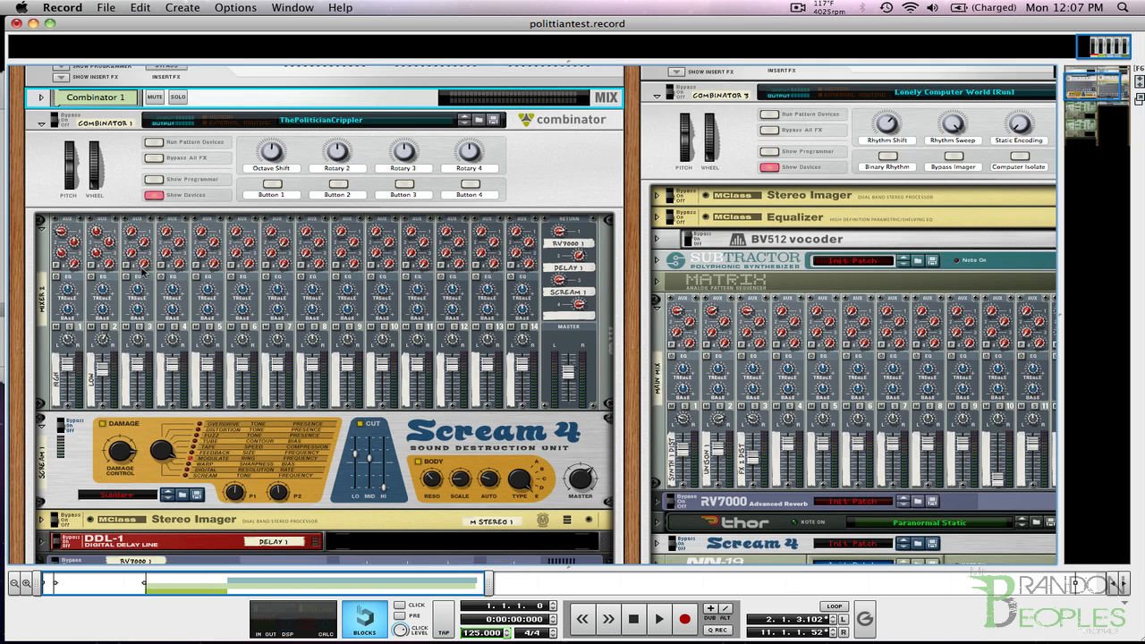
left_click(41, 184)
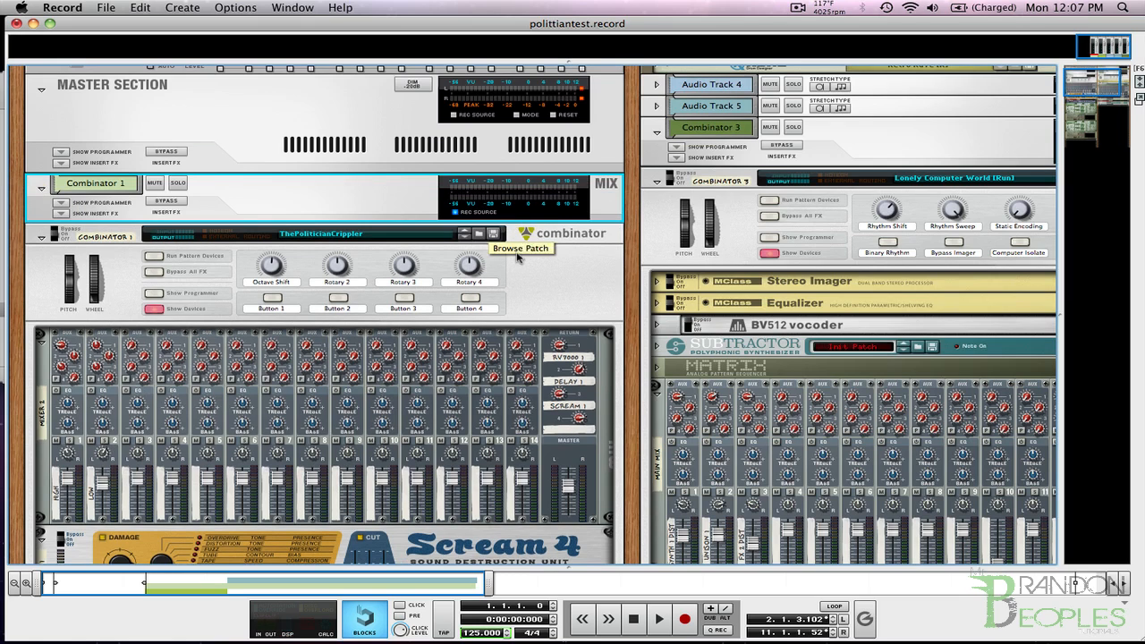
key("F7")
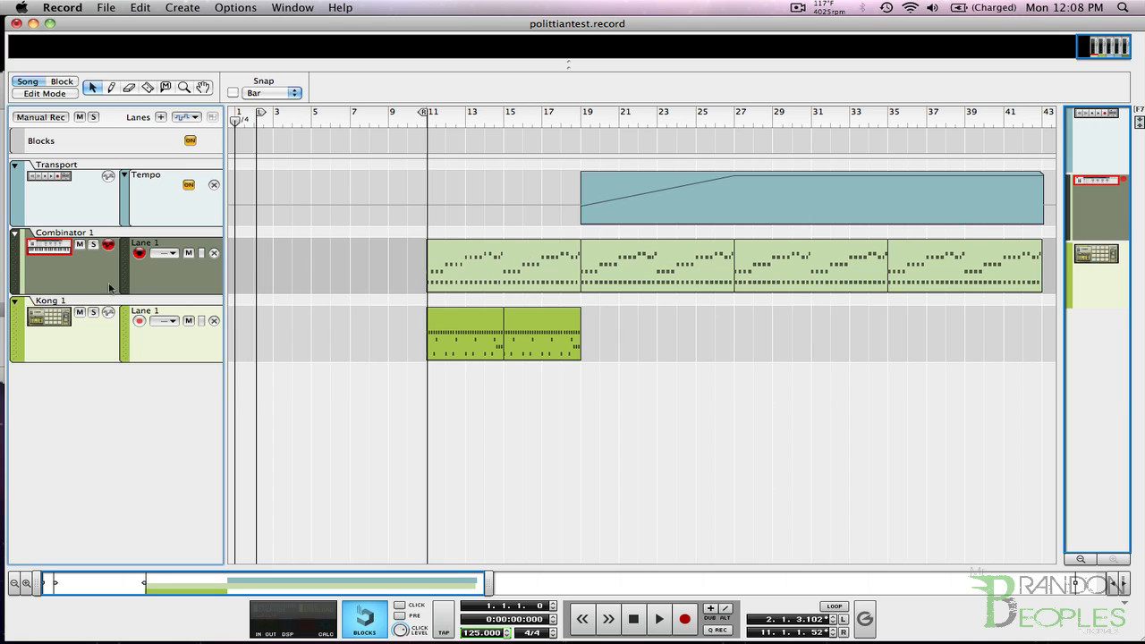
Create an audio track and set it to stereo input from Combinator 1.
key("super+t")
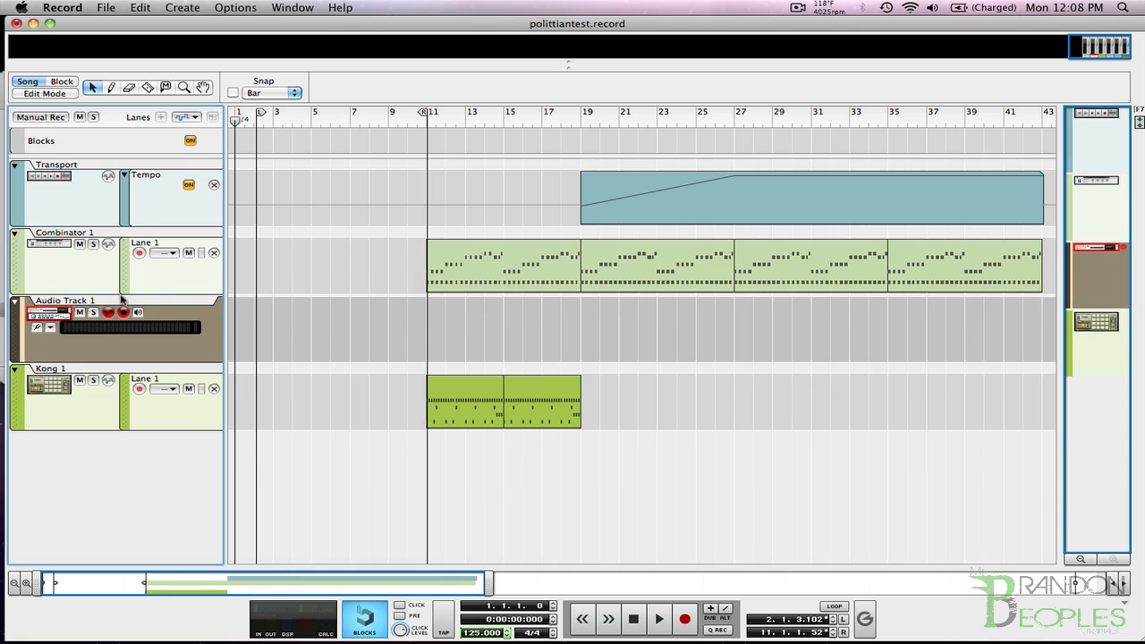
left_click(52, 330)
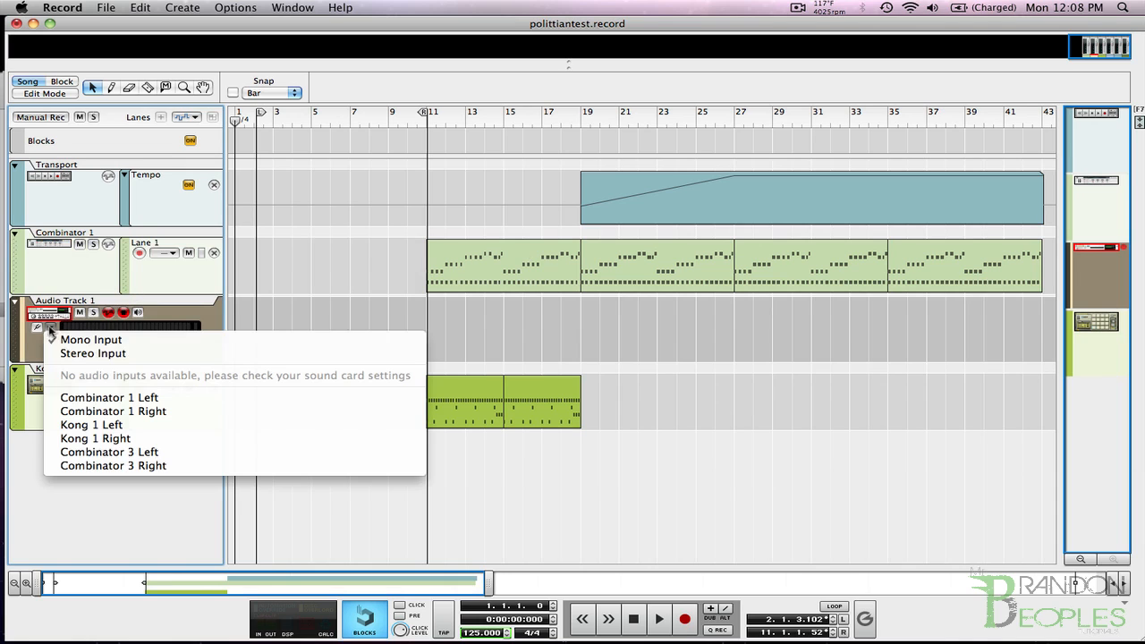
left_click(121, 353)
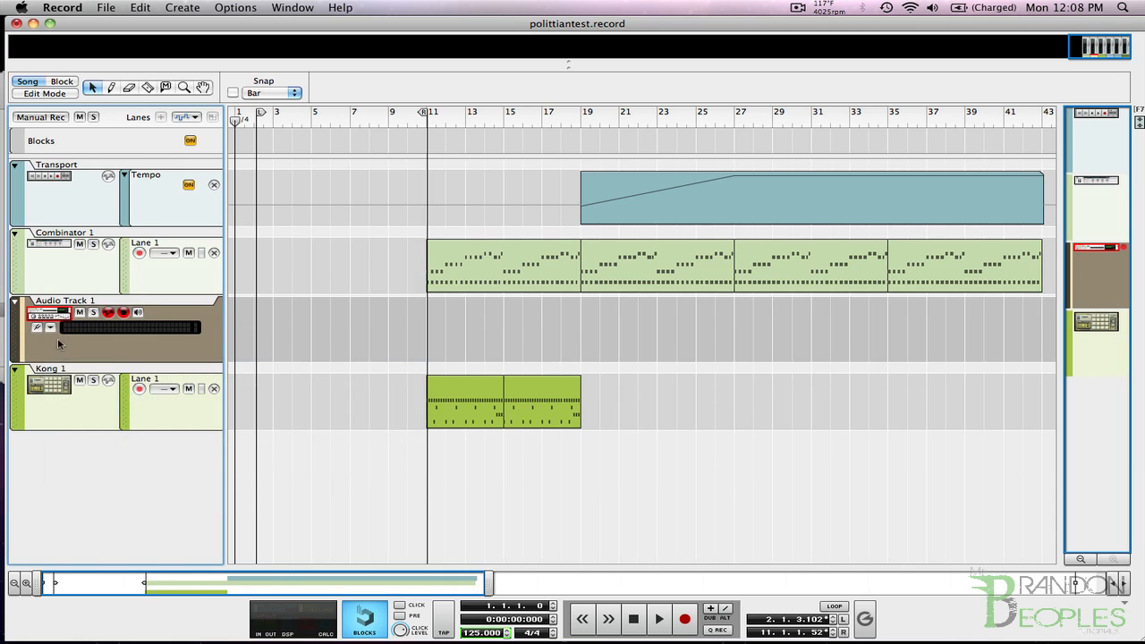
left_click(52, 329)
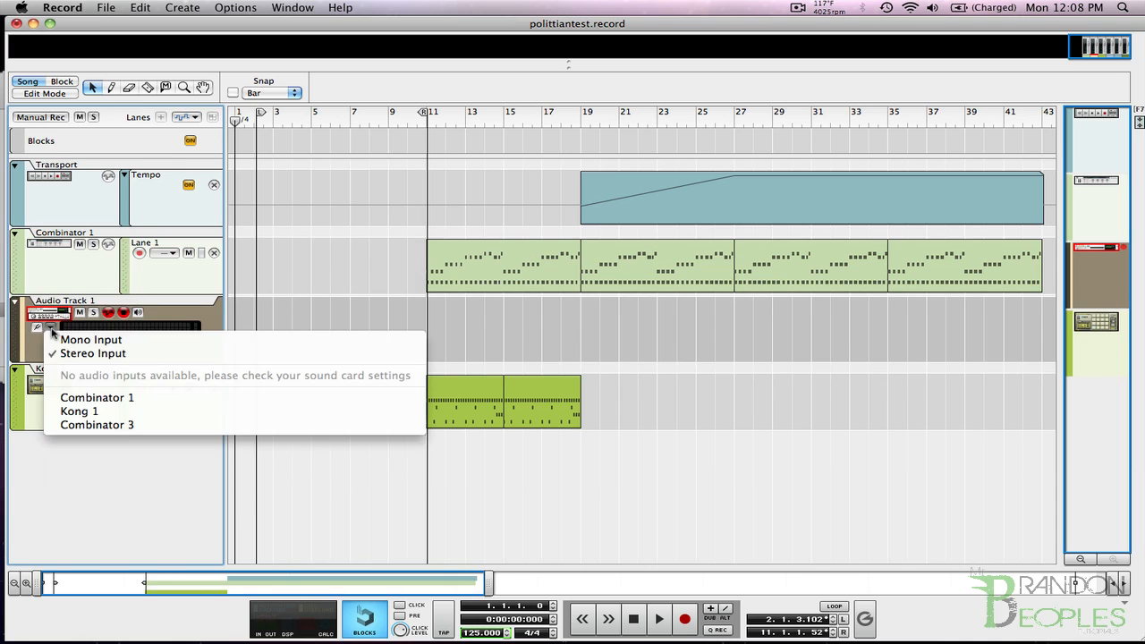
left_click(149, 412)
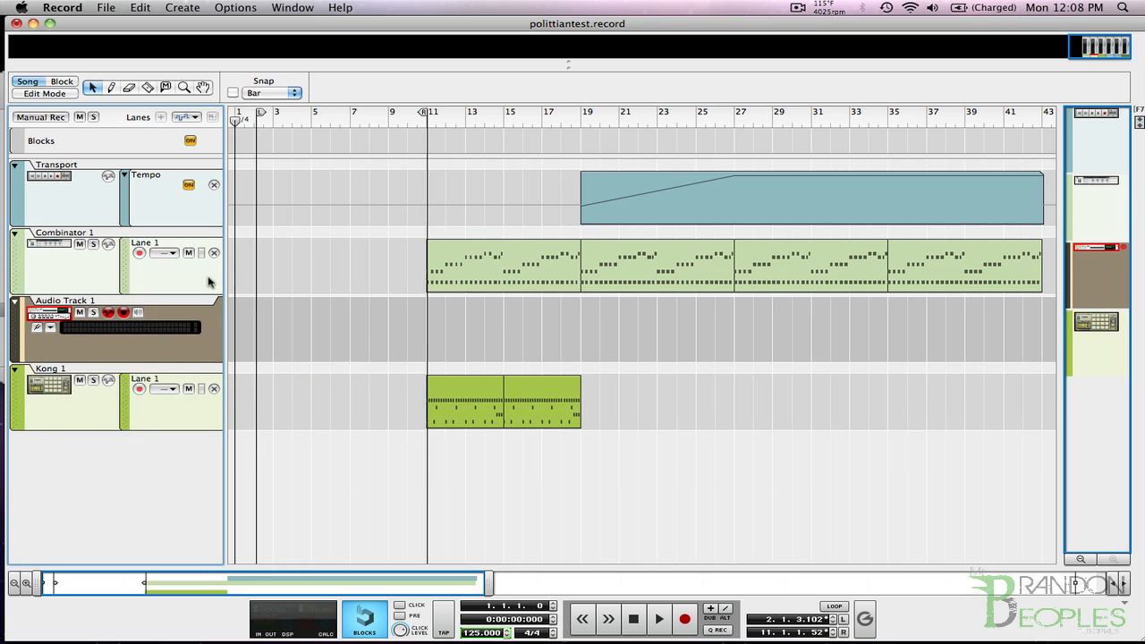
Select Combinator 1 as the track to play and arm Audio Track 1 for recording.
left_click(177, 272)
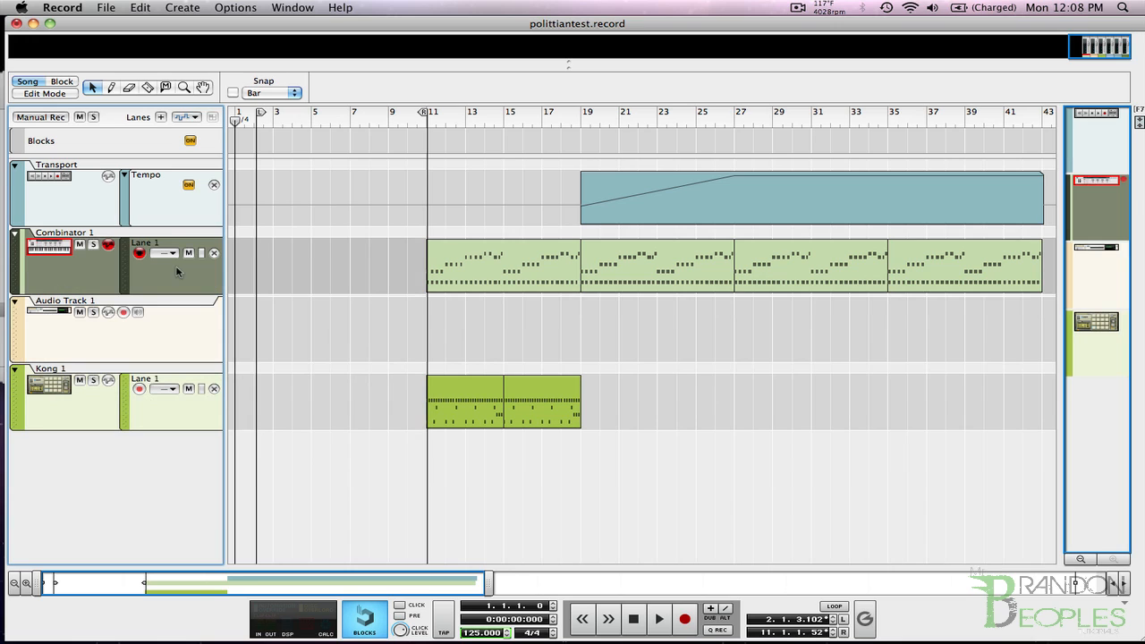
left_click(202, 330)
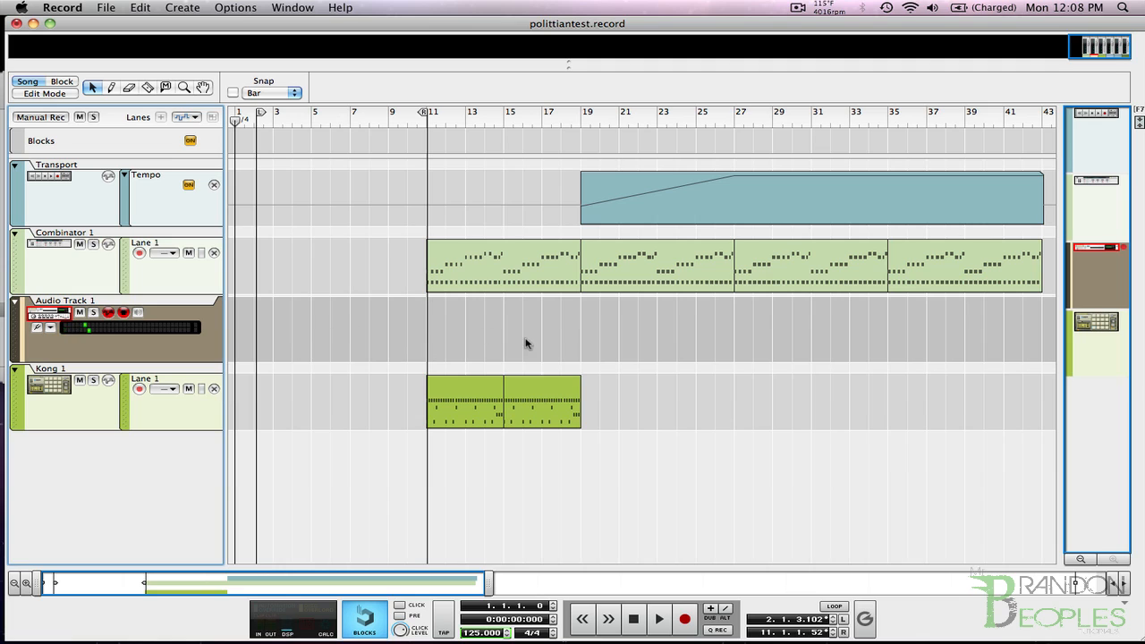
left_click(163, 285)
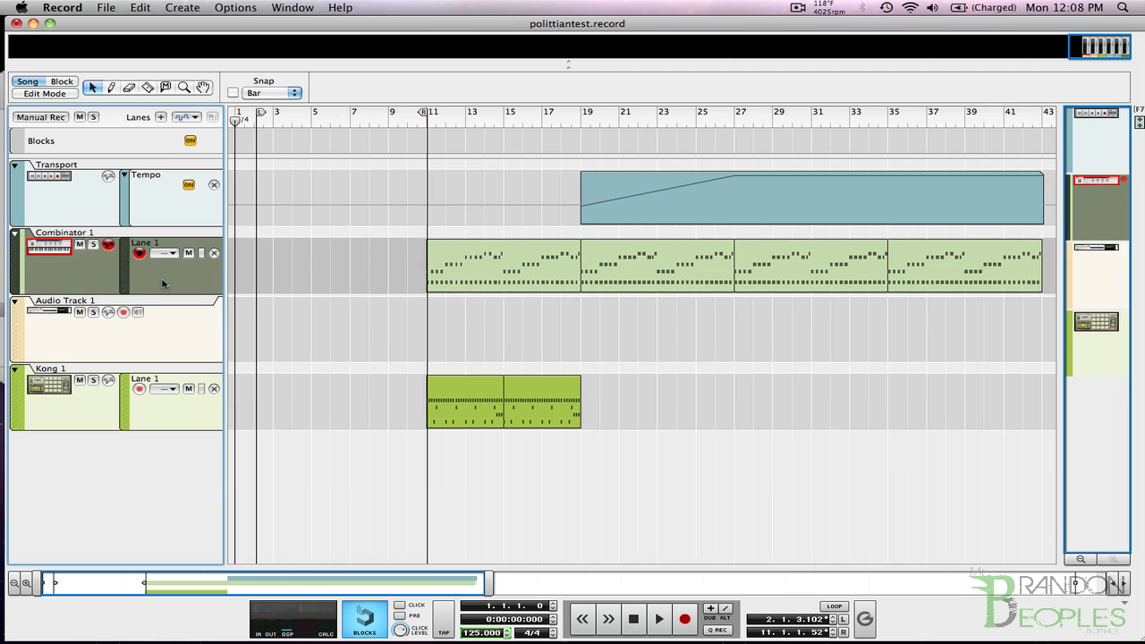
left_click(125, 312)
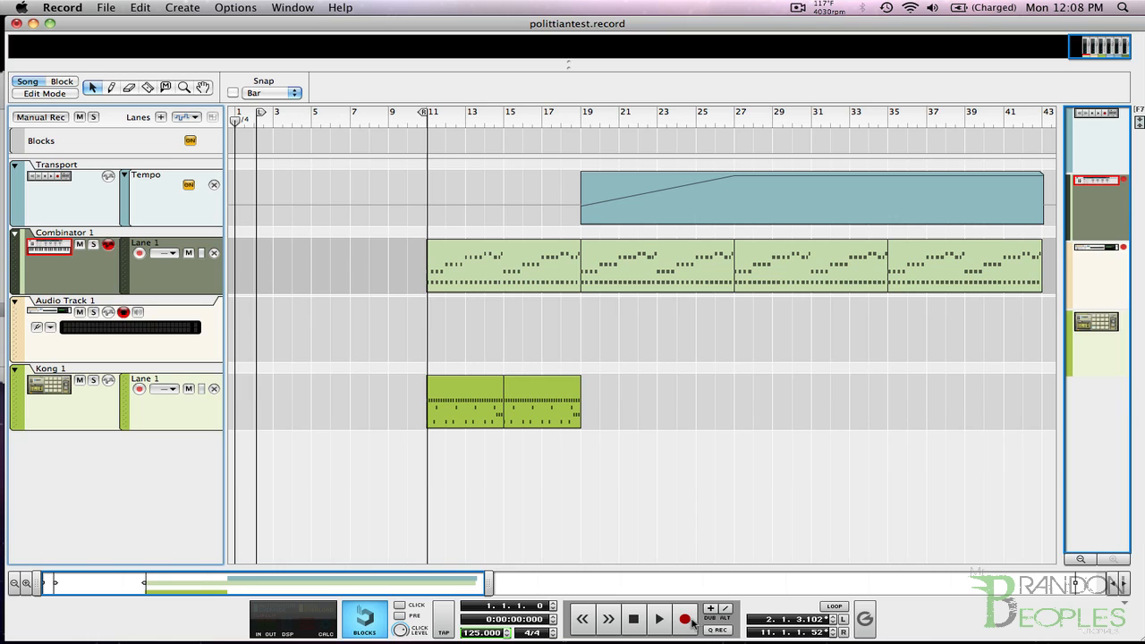
Enable the click and precount, and record about eight bars of Combinator 1 onto Audio Track 1 from bar 1.
left_click(399, 615)
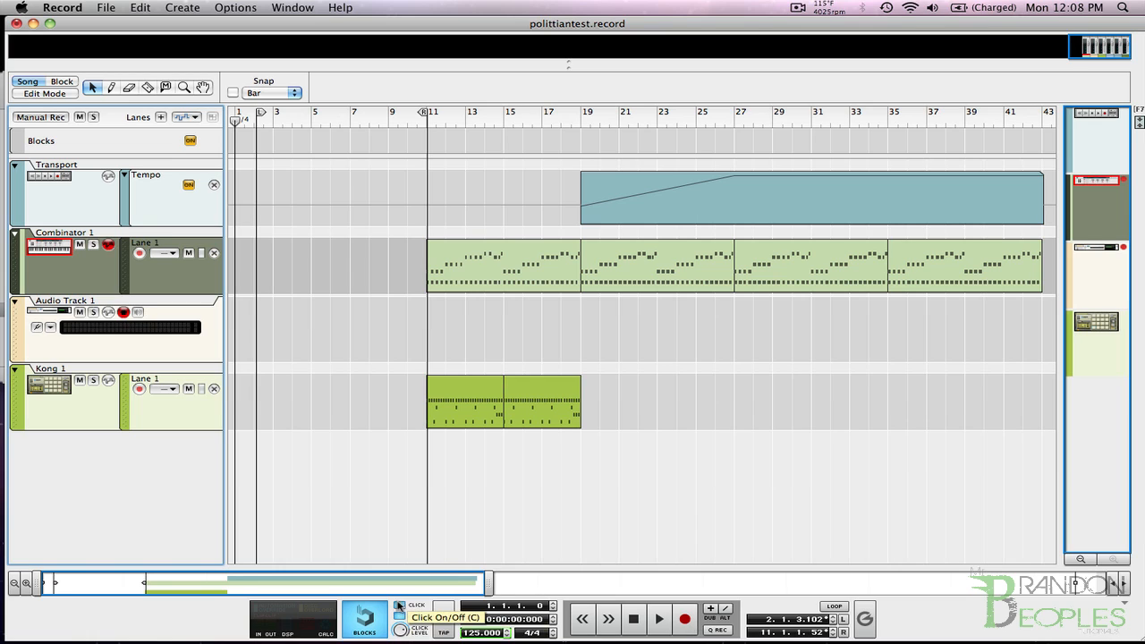
left_click(399, 604)
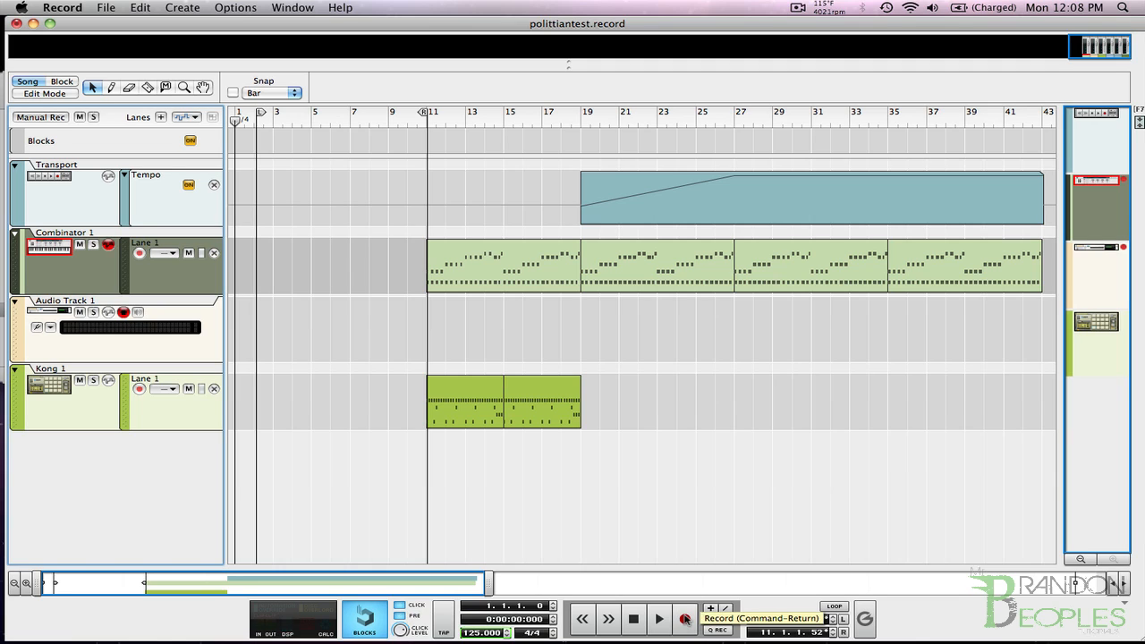
left_click(685, 619)
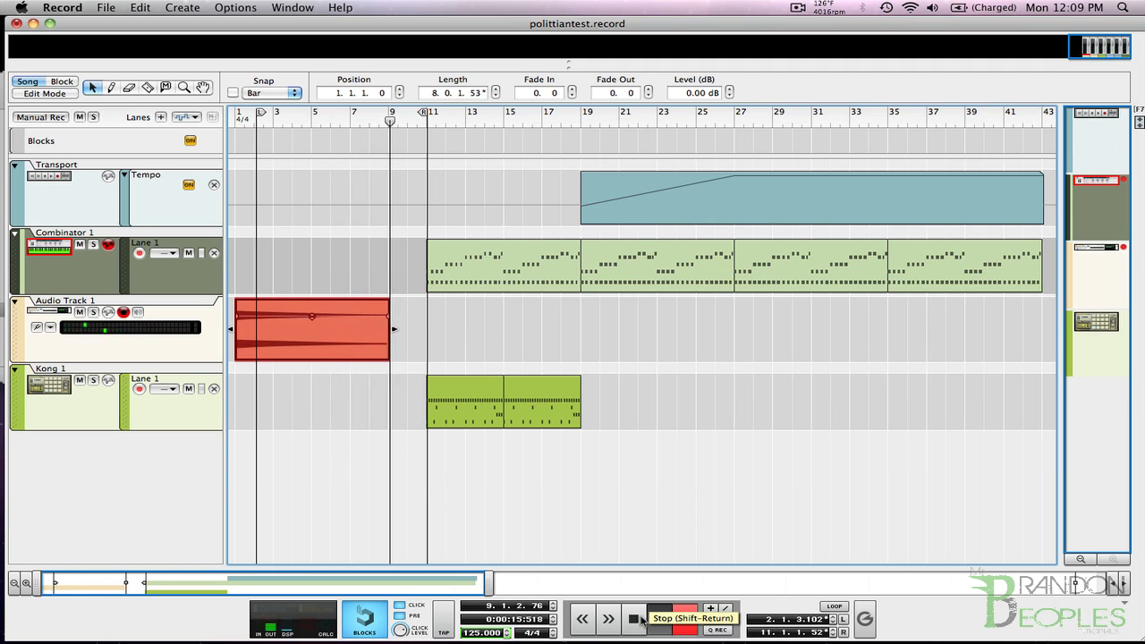
left_click(642, 617)
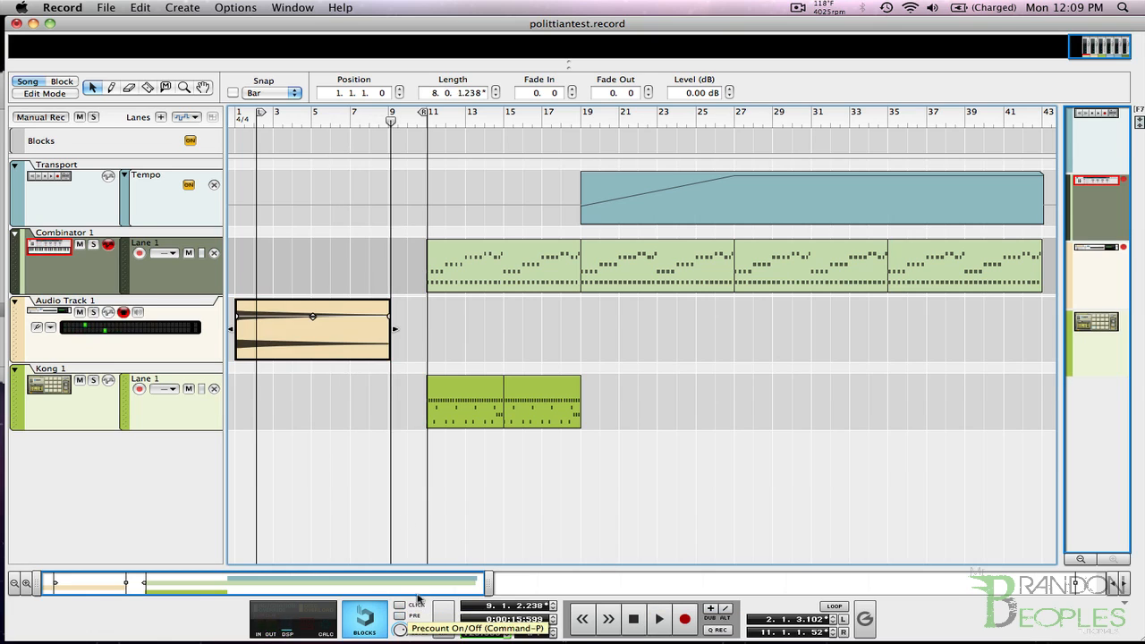
Reverse the recorded audio clip and move it so that it ends just before bar 11.
right_click(307, 326)
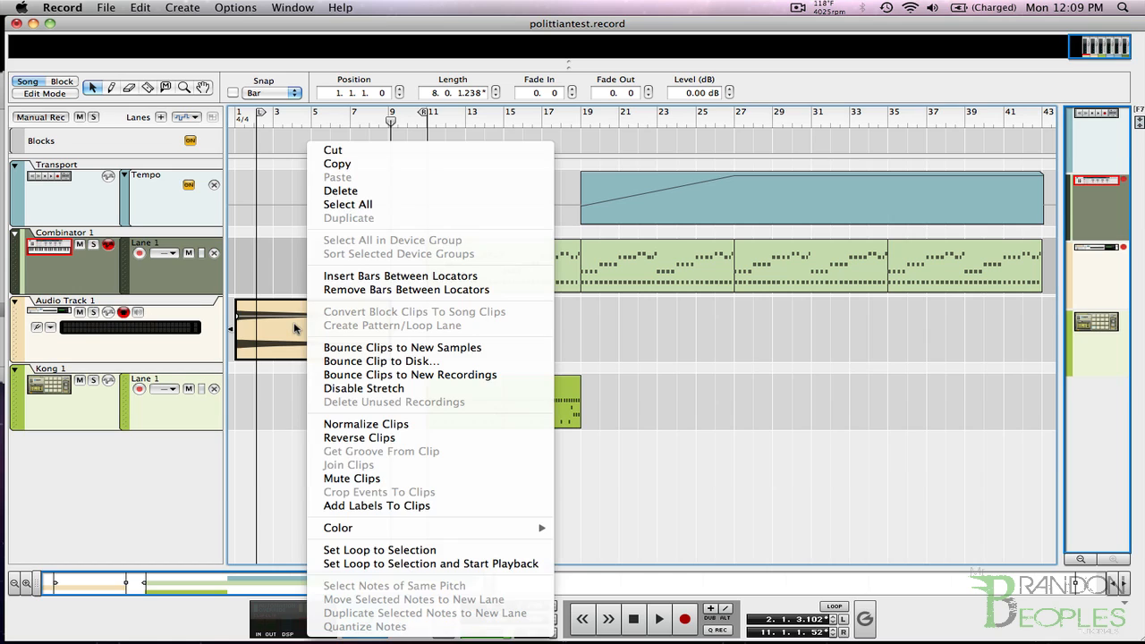
left_click(381, 439)
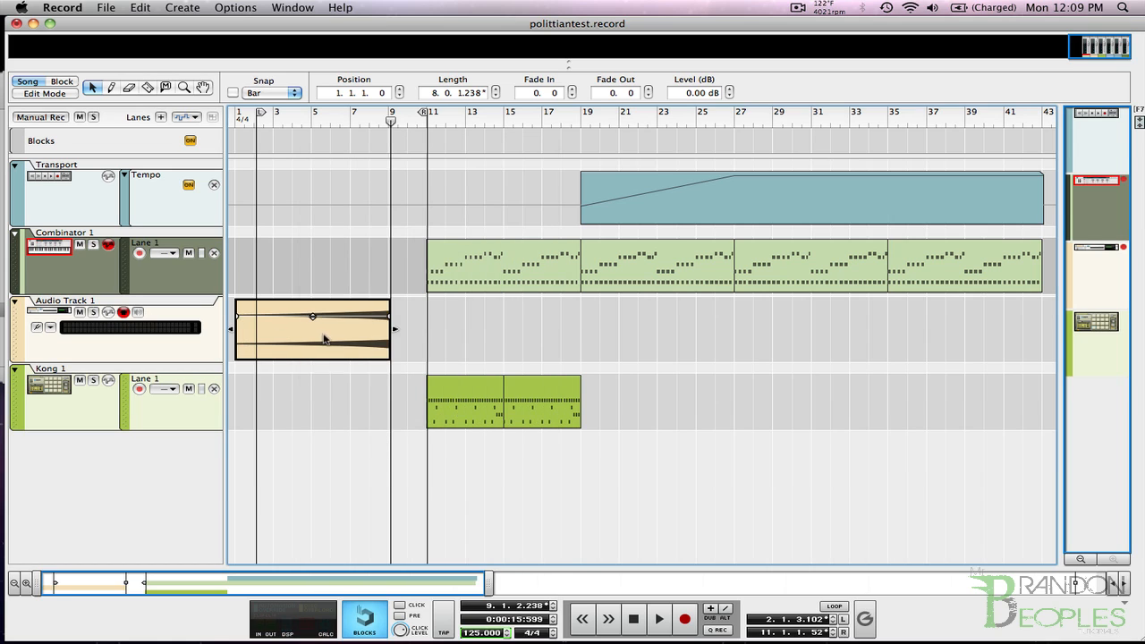
left_click_drag(324, 338, 357, 338)
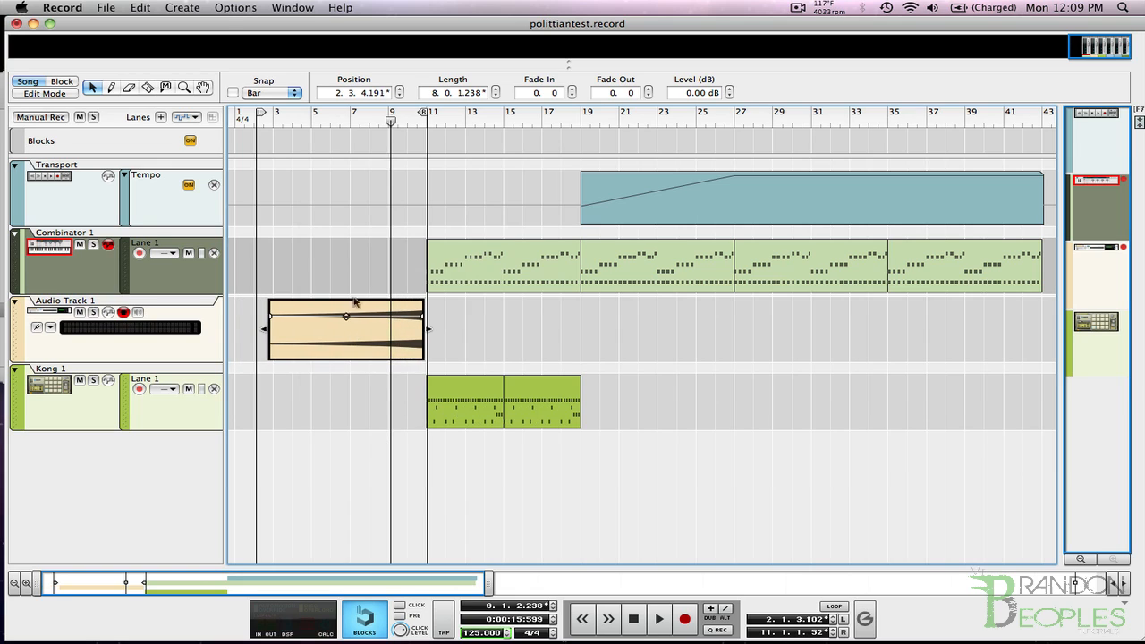
Give the reversed clip a fade-in of about 1.185 and a fade-out of about 0.236, and shift its end to bar 11.
left_click(184, 87)
left_click_drag(258, 208, 488, 464)
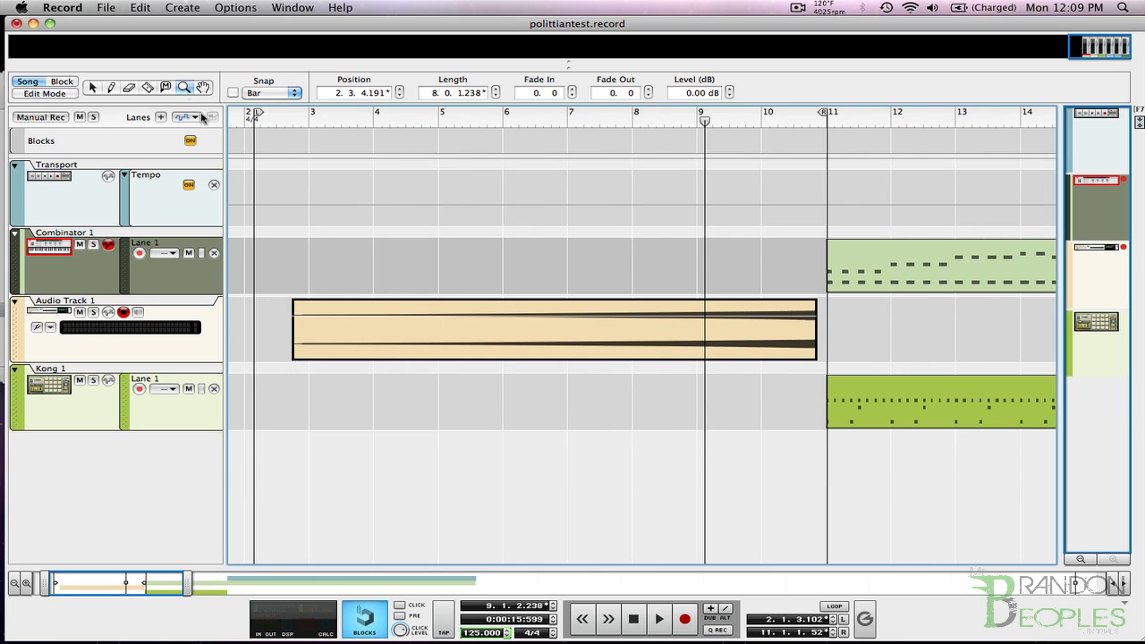
left_click(94, 88)
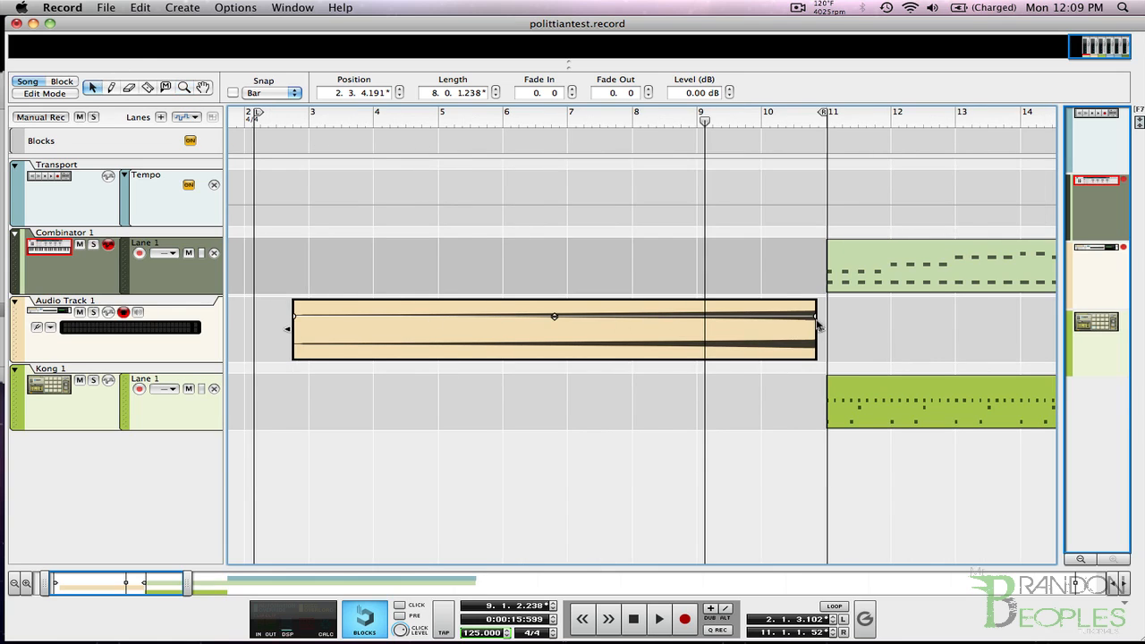
left_click_drag(814, 316, 810, 315)
left_click_drag(297, 316, 301, 316)
left_click_drag(757, 335, 769, 338)
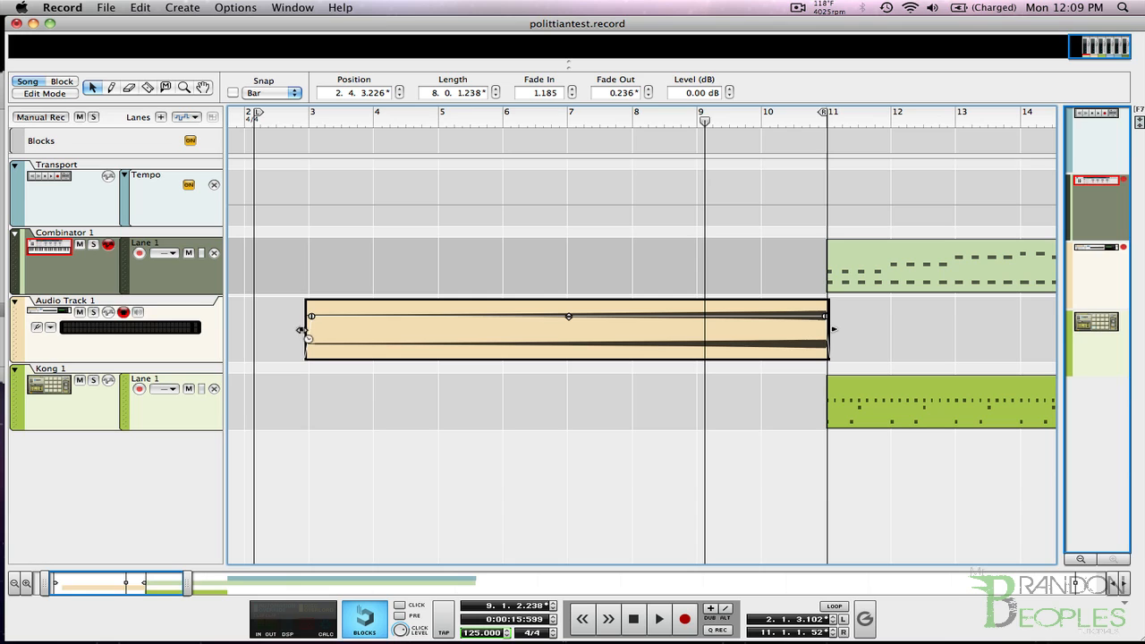
Trim the start of the reversed clip to bar 8, leaving about three bars, and play the song from there.
left_click_drag(300, 330, 629, 325)
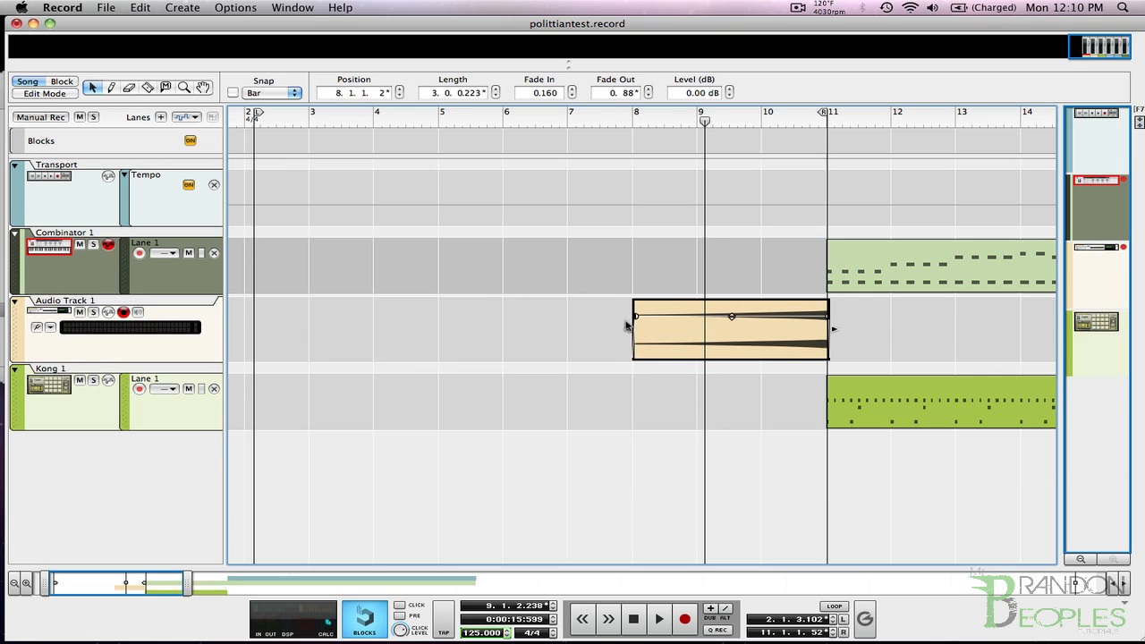
left_click(631, 123)
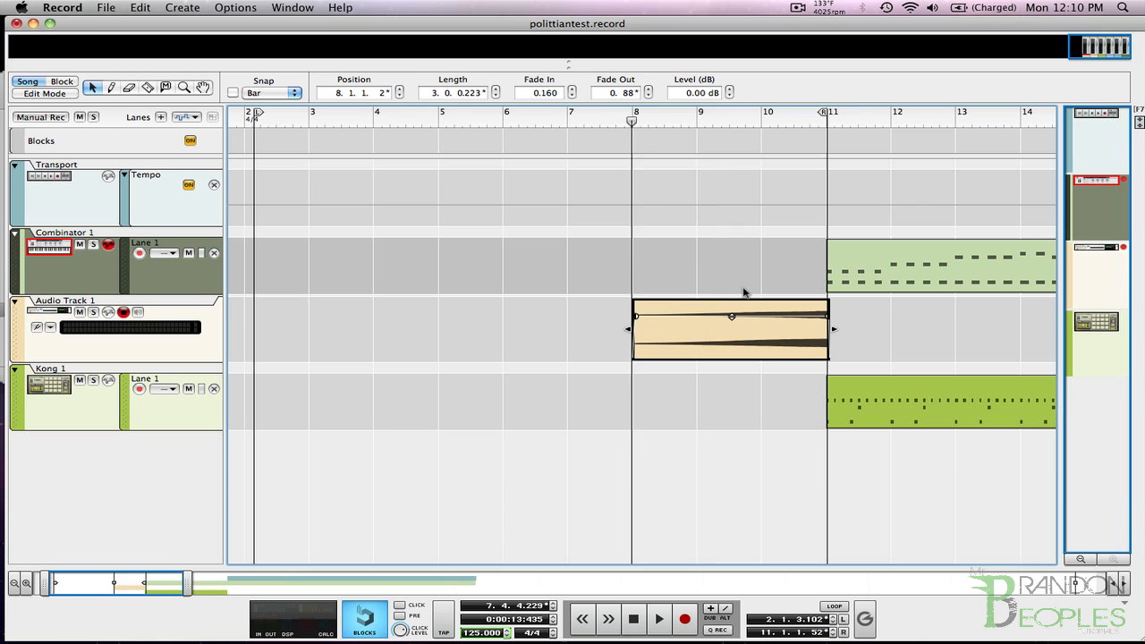
key("space")
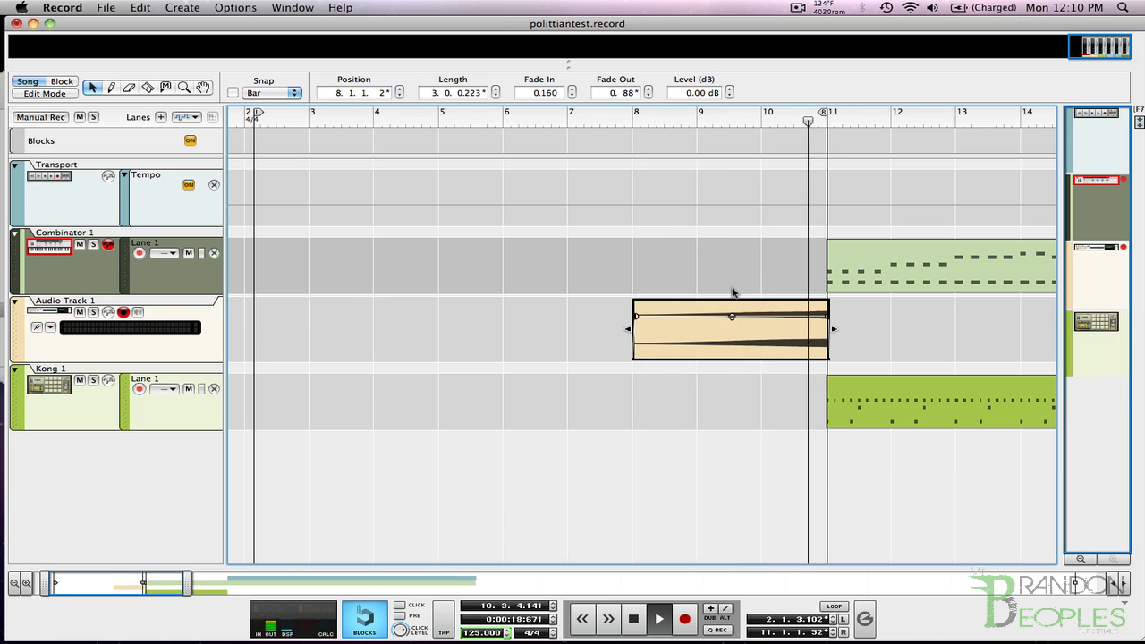
left_click(633, 618)
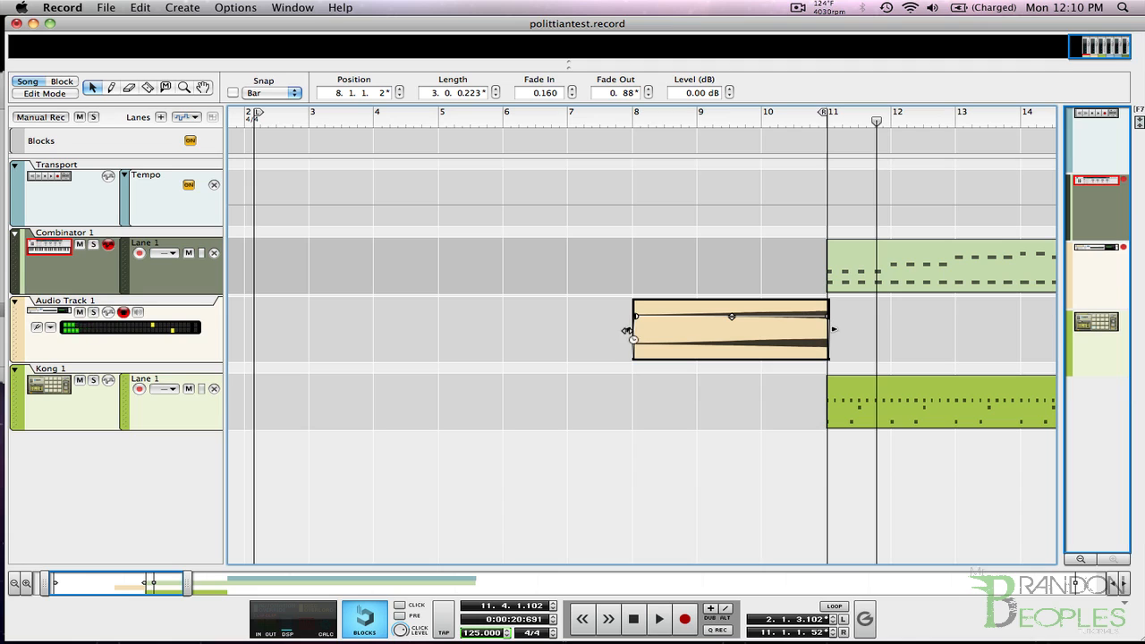
Extend the start of the reversed clip back to about bar 7 and play the song from there.
left_click_drag(626, 330, 560, 334)
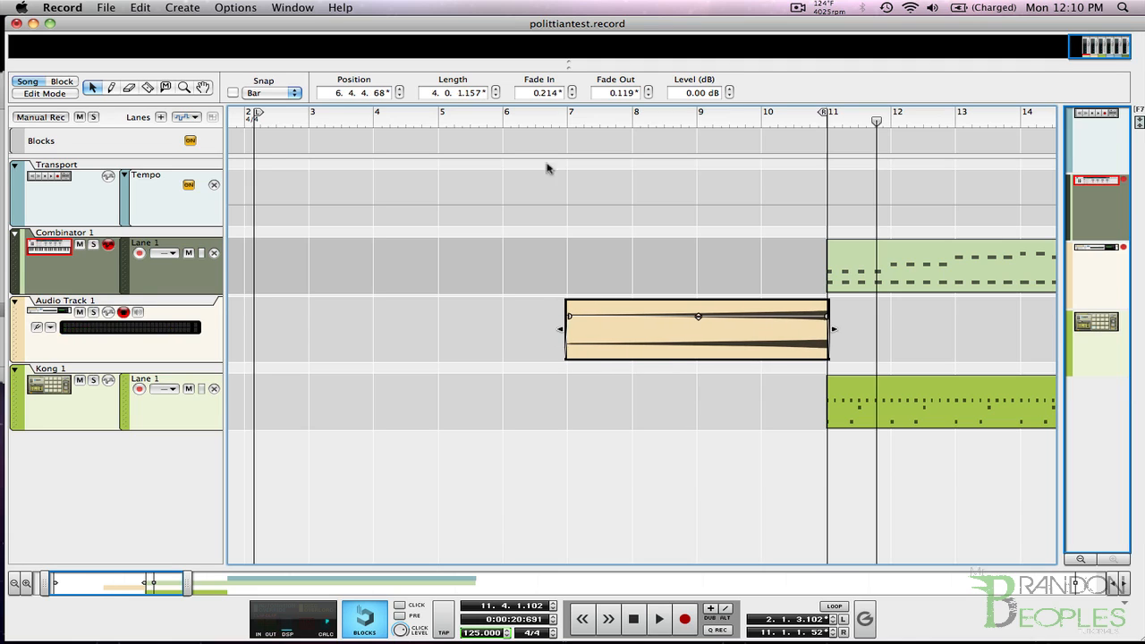
left_click(563, 121)
key("space")
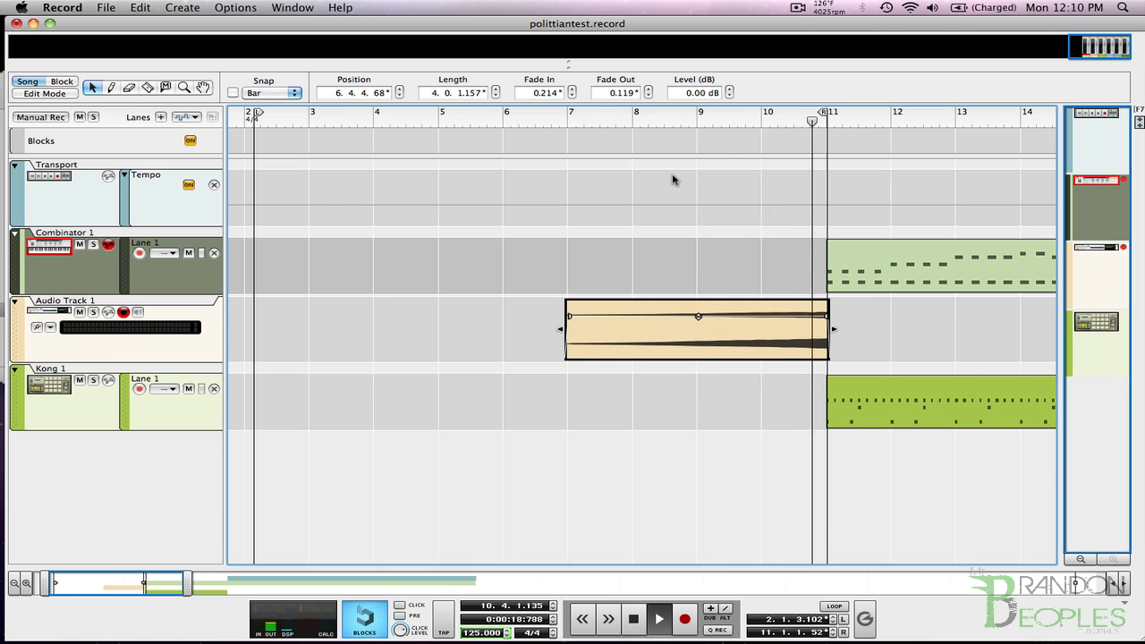
double_click(635, 619)
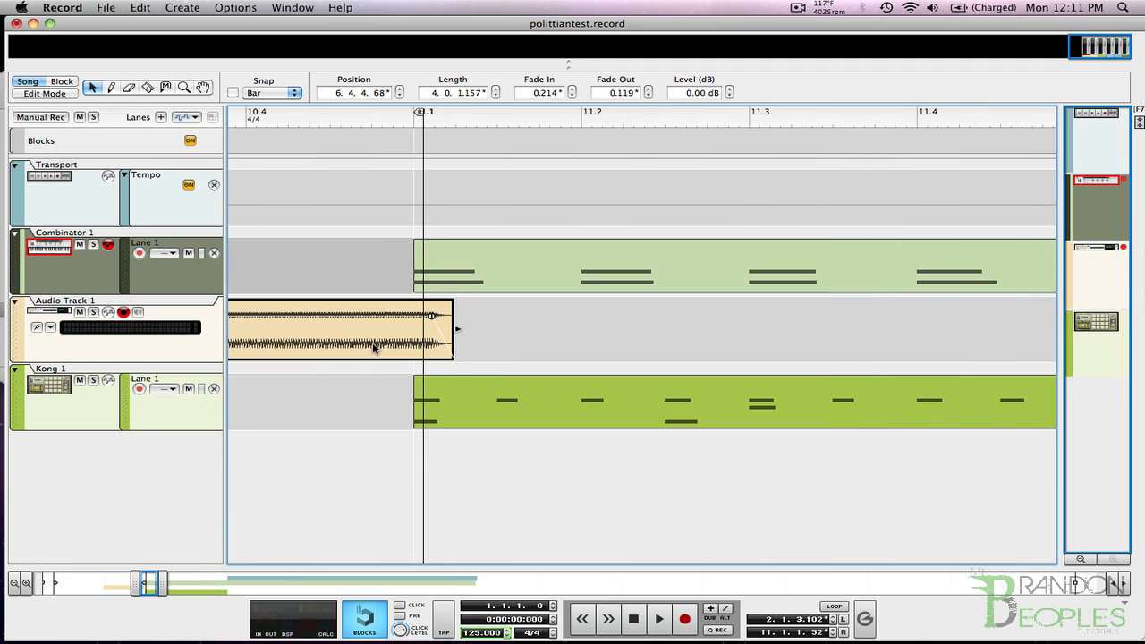
Delete the reversed clip and record the first Combinator 1 hit onto Audio Track 1 from the start of bar 11.
key("Delete")
left_click(413, 122)
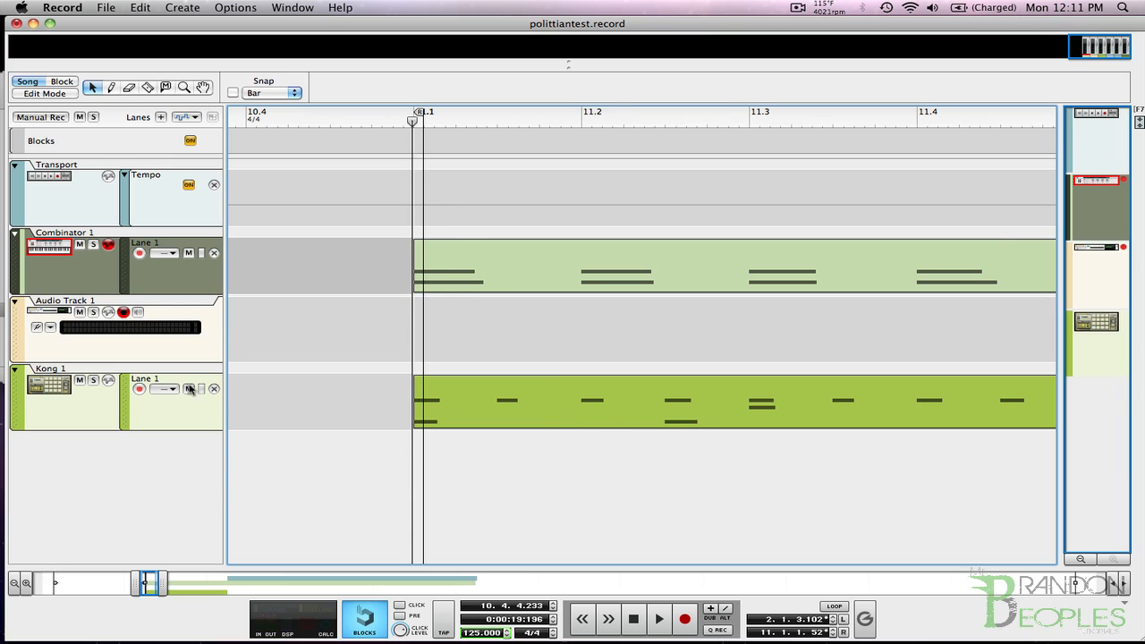
left_click(687, 620)
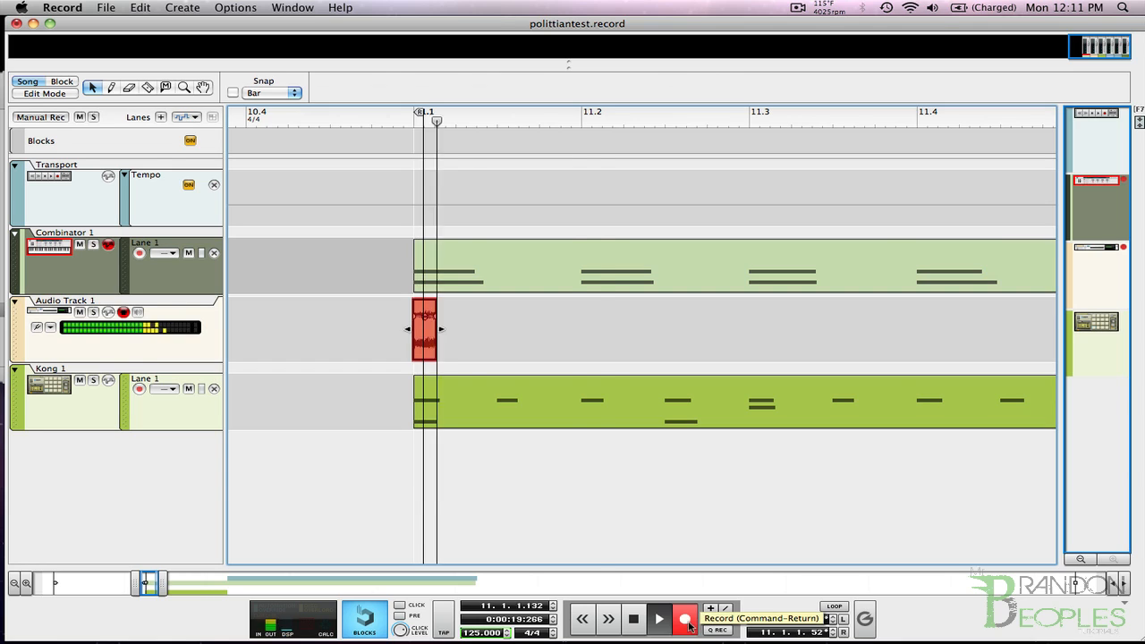
left_click(688, 621)
Trim the end of the new recording at bar 11 before the second hit, to a length of about 0.0.3.28.
left_click(616, 583)
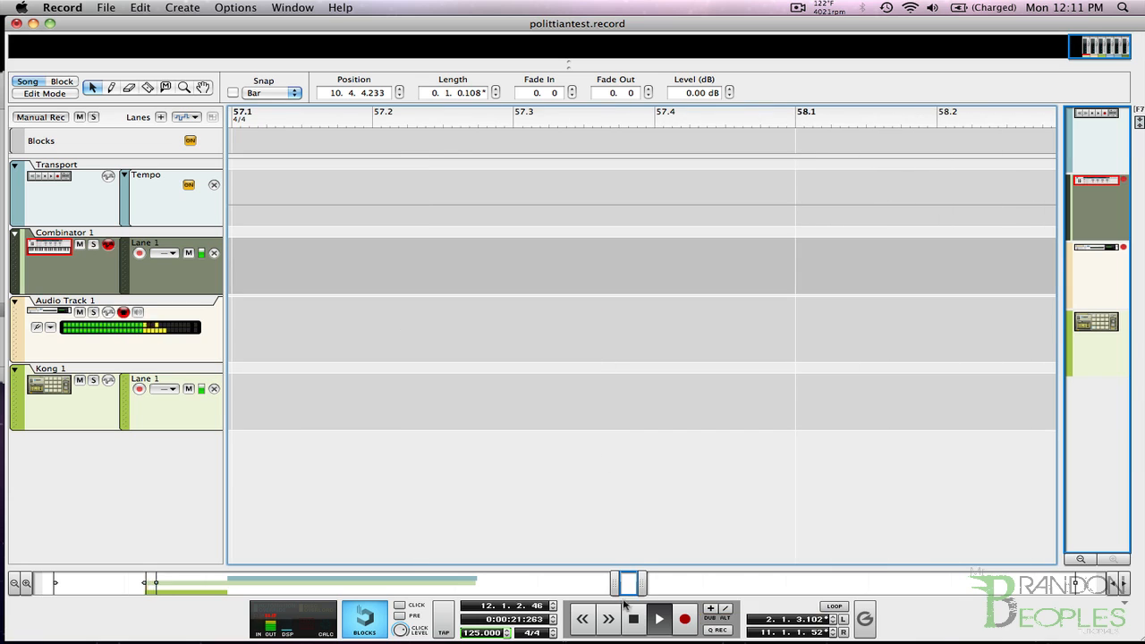
left_click_drag(617, 584, 148, 589)
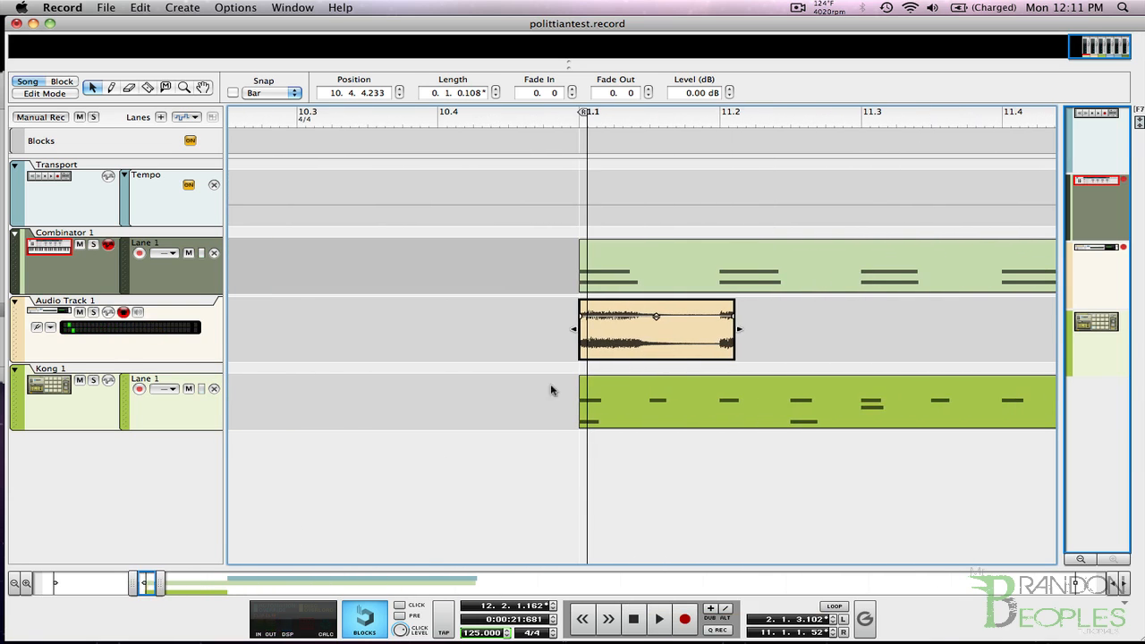
left_click_drag(735, 332, 688, 332)
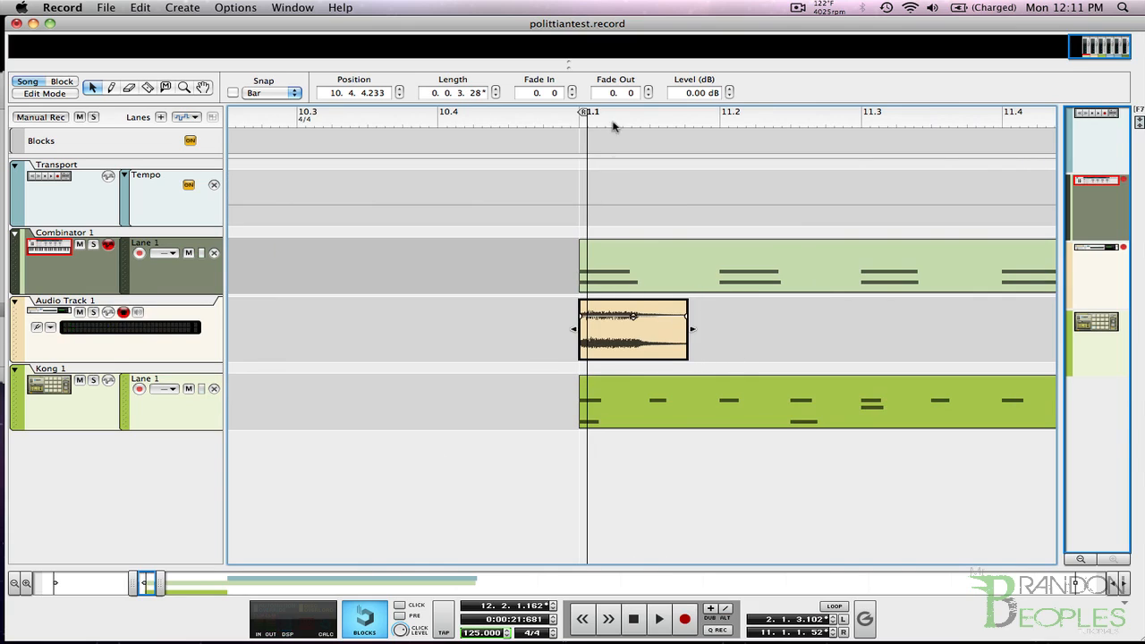
Reverse the recorded clip on Audio Track 1 and move it earlier so it ends at about the start of bar 11.
right_click(615, 339)
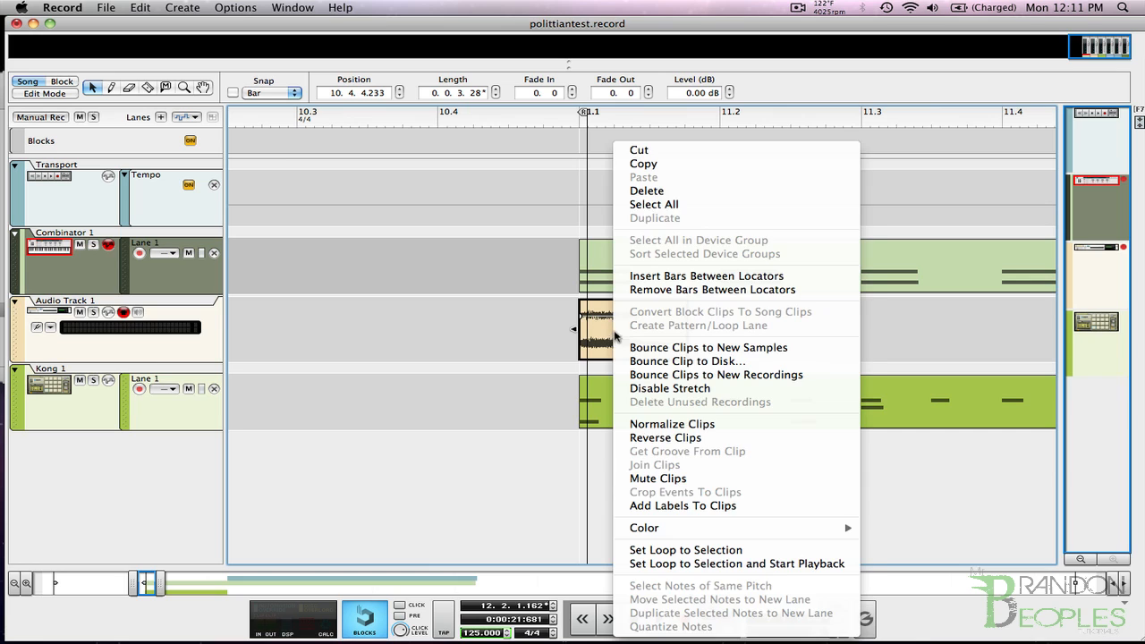
left_click(662, 437)
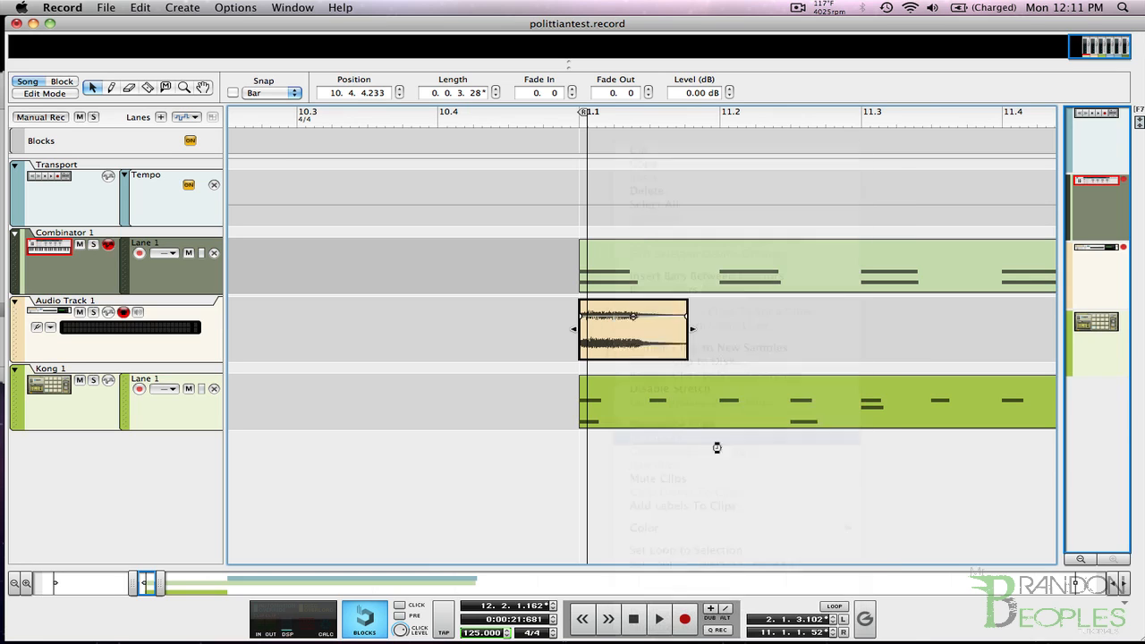
left_click_drag(663, 333, 557, 334)
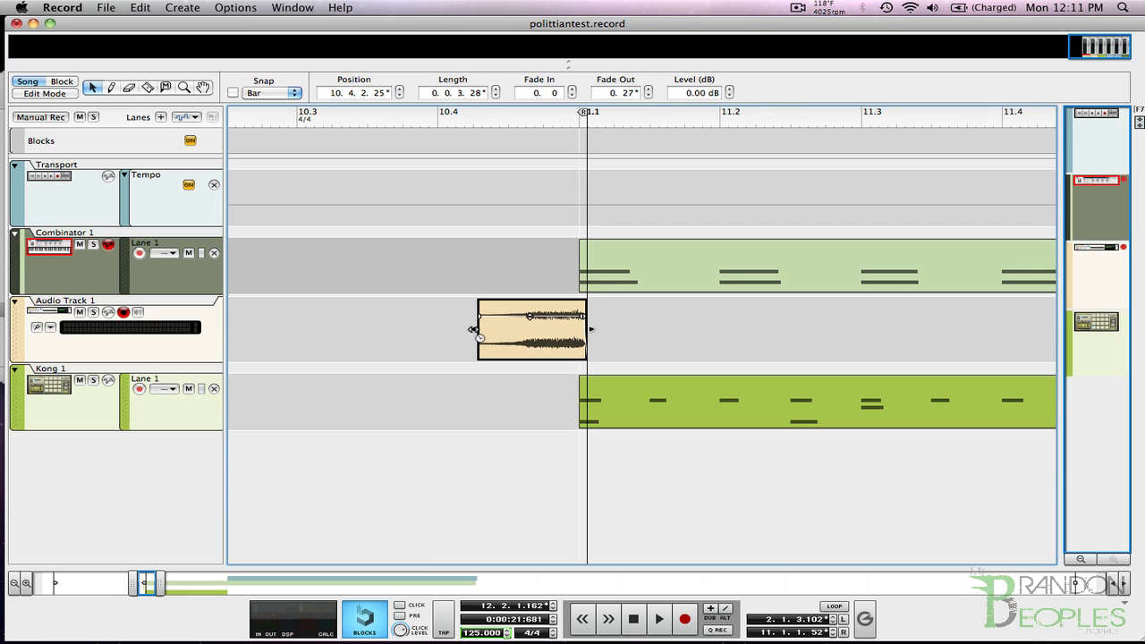
Time-stretch the start of the reversed clip back to about bar 7, giving it a length of about four bars.
left_click_drag(473, 329, 431, 332)
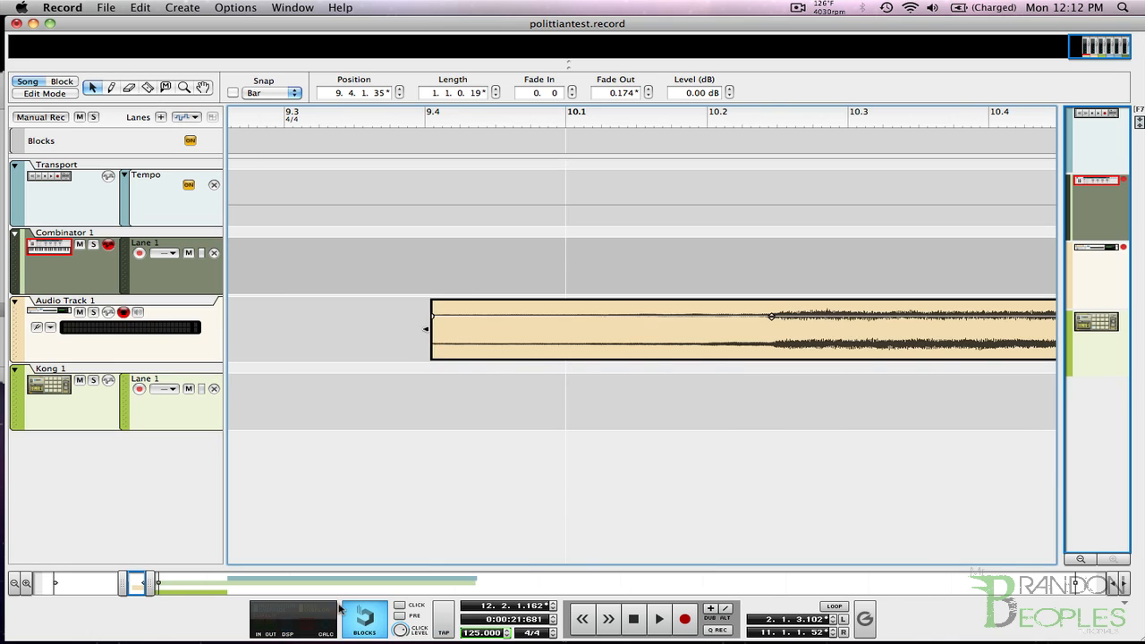
mouse_move(150, 588)
left_mouse_down()
mouse_move(236, 588)
mouse_move(127, 590)
left_mouse_up()
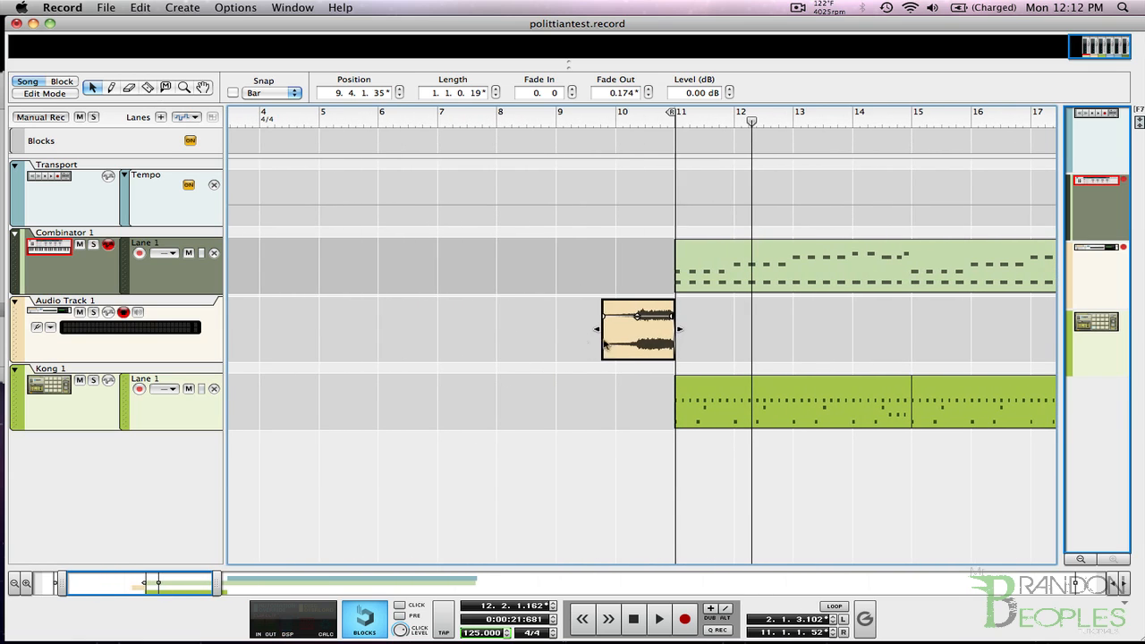
left_click_drag(597, 331, 435, 337)
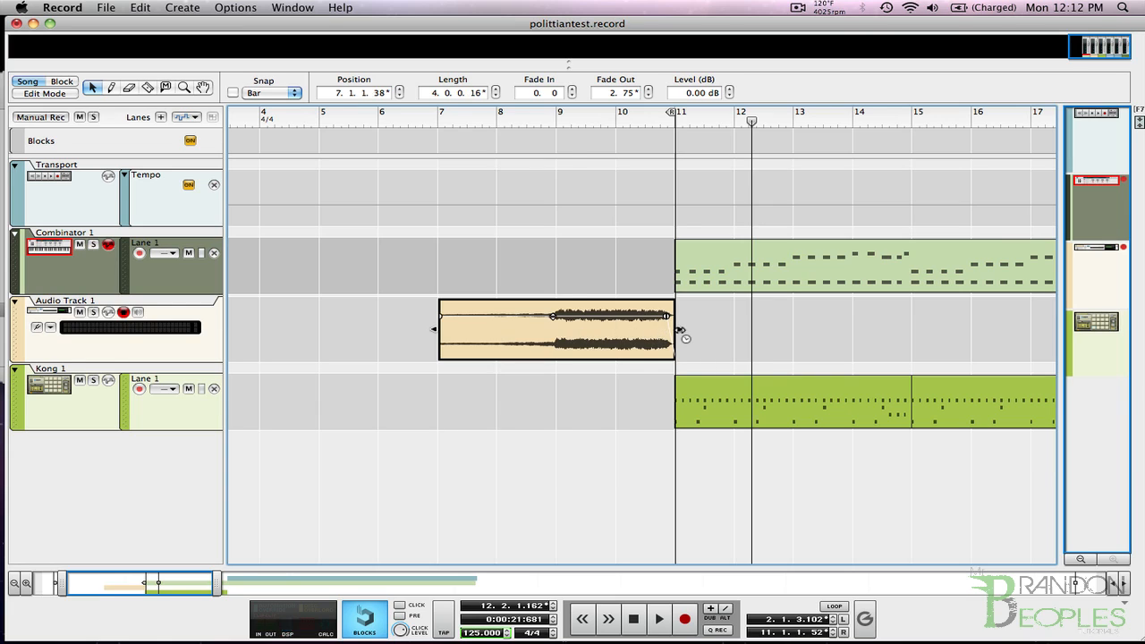
Stretch the end of the reversed clip slightly past the start of bar 11 and play the song from bar 7.
left_click_drag(680, 329, 692, 331)
left_click(435, 123)
key("space")
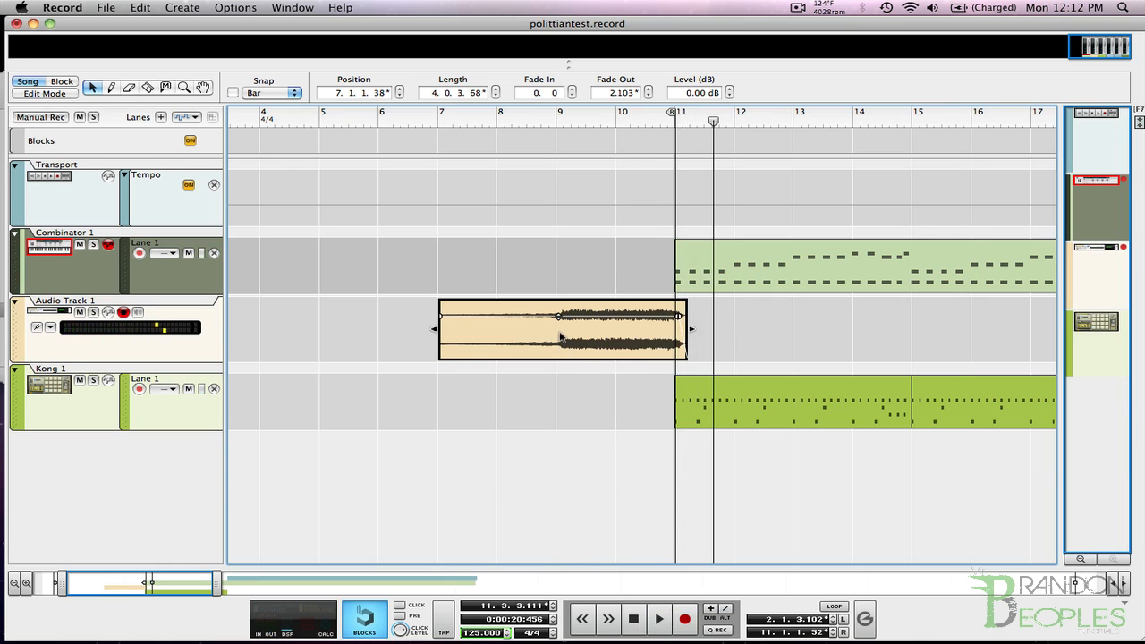
Split the reversed clip just after bar 9 and move its quiet first part onto a new audio track, starting at about bar 9.
key("r")
left_click(562, 334)
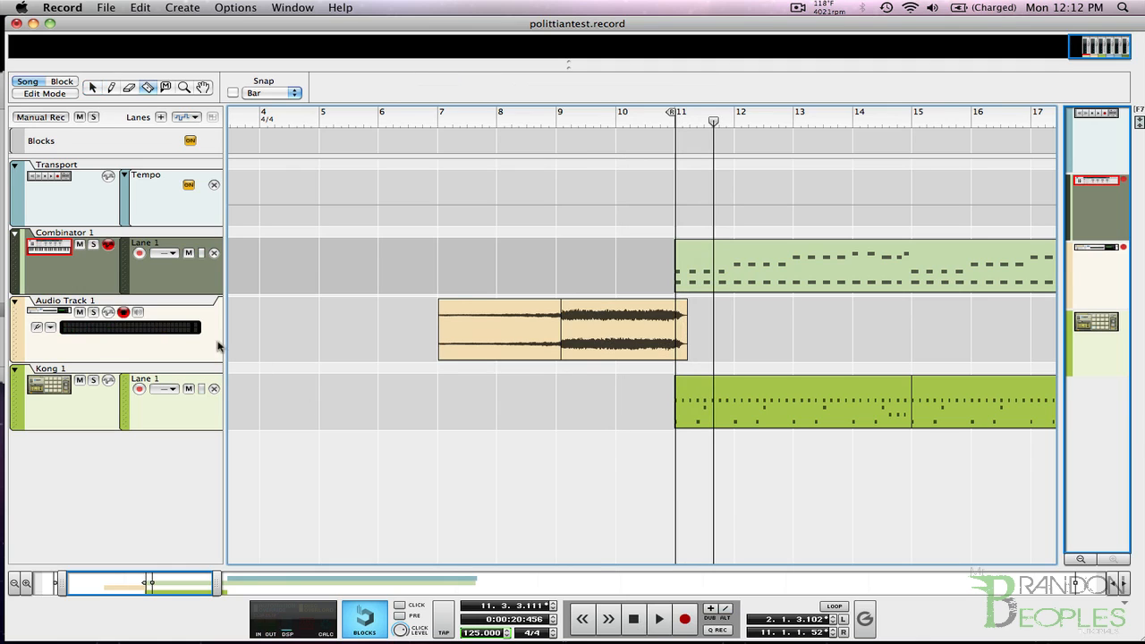
left_click(195, 345)
key("super+t")
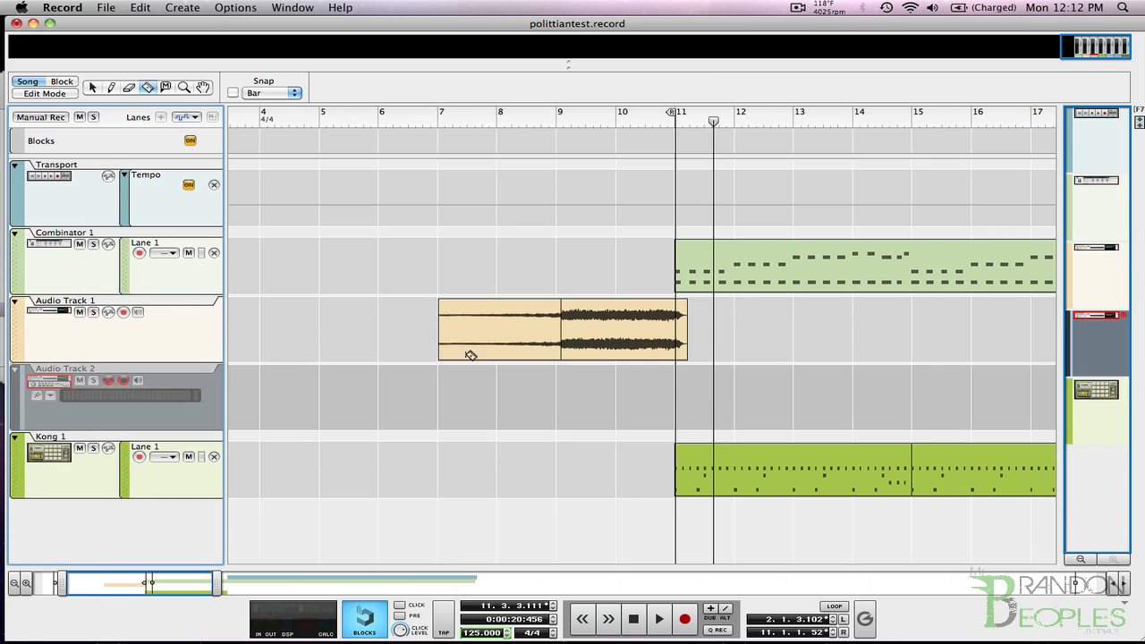
key("q")
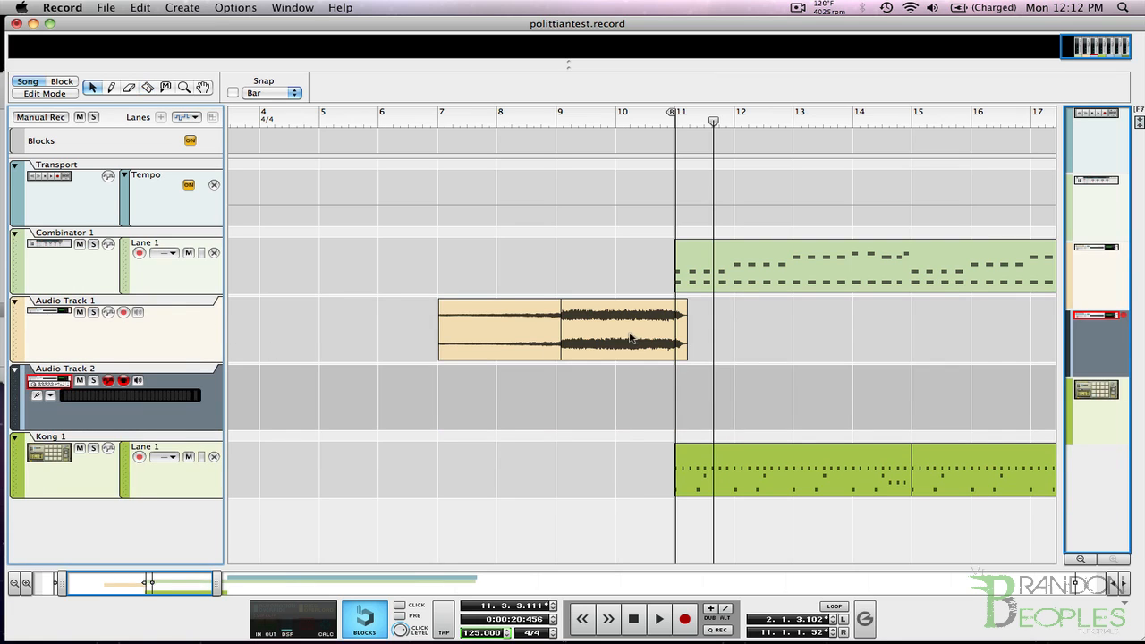
left_click_drag(523, 342, 638, 410)
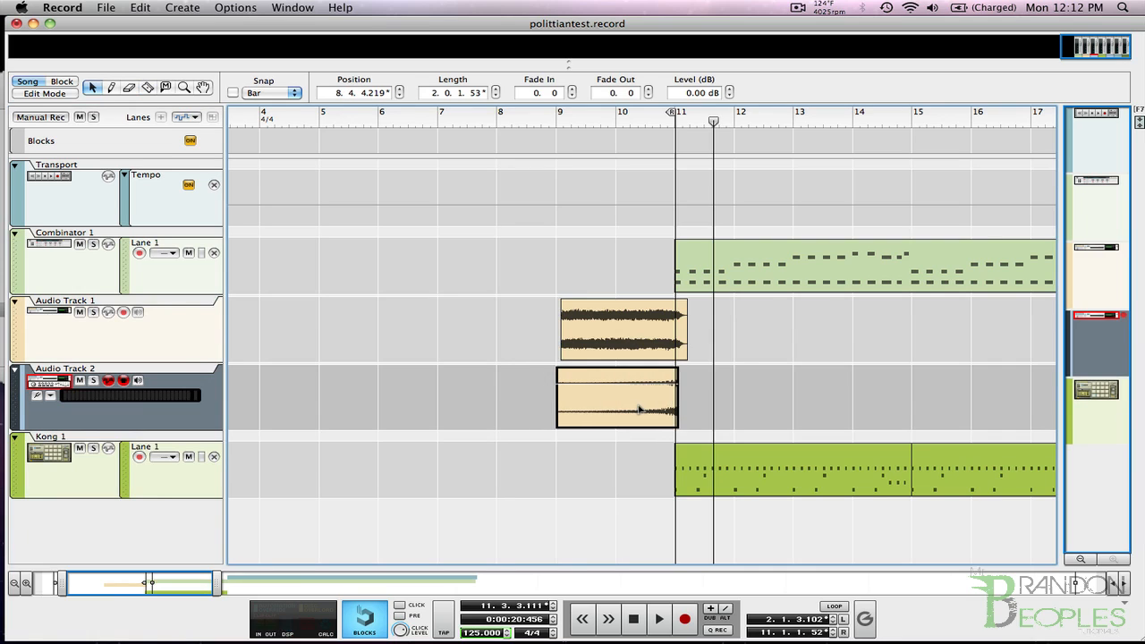
Add a fade-in across nearly the whole Audio Track 1 clip and stretch its start back to just before bar 8.
left_click(614, 320)
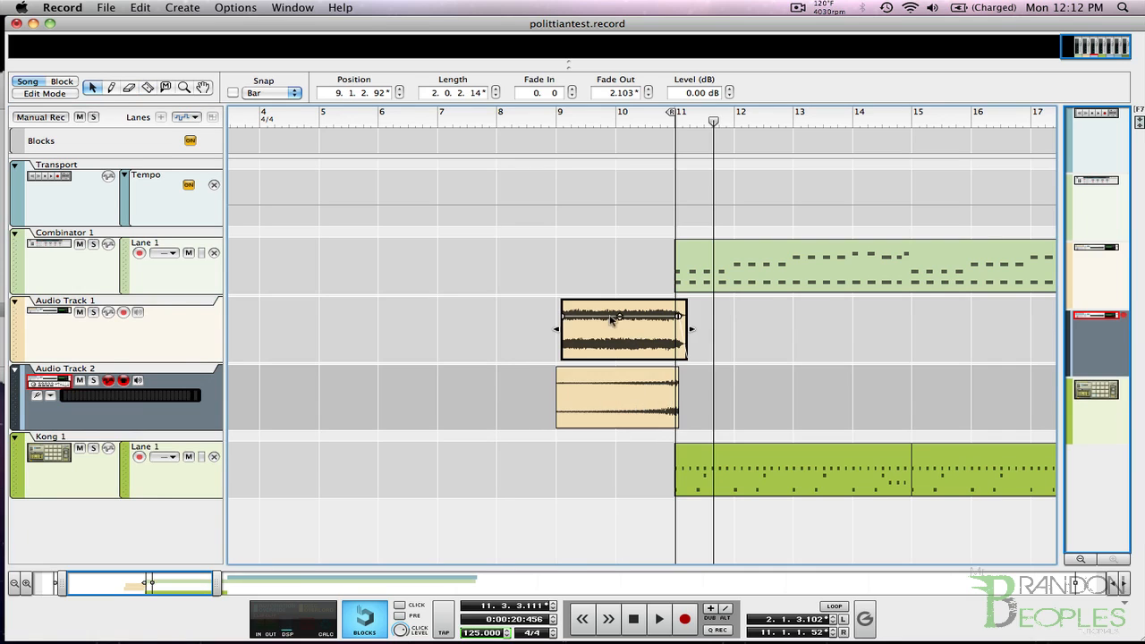
left_click_drag(563, 316, 687, 354)
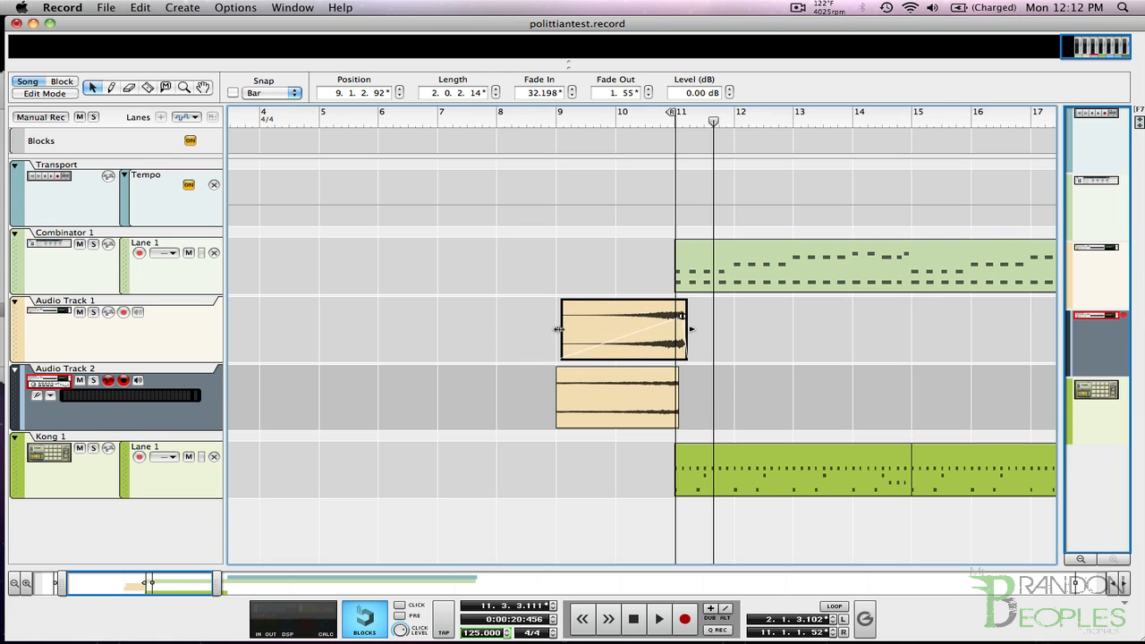
left_click_drag(560, 330, 488, 333)
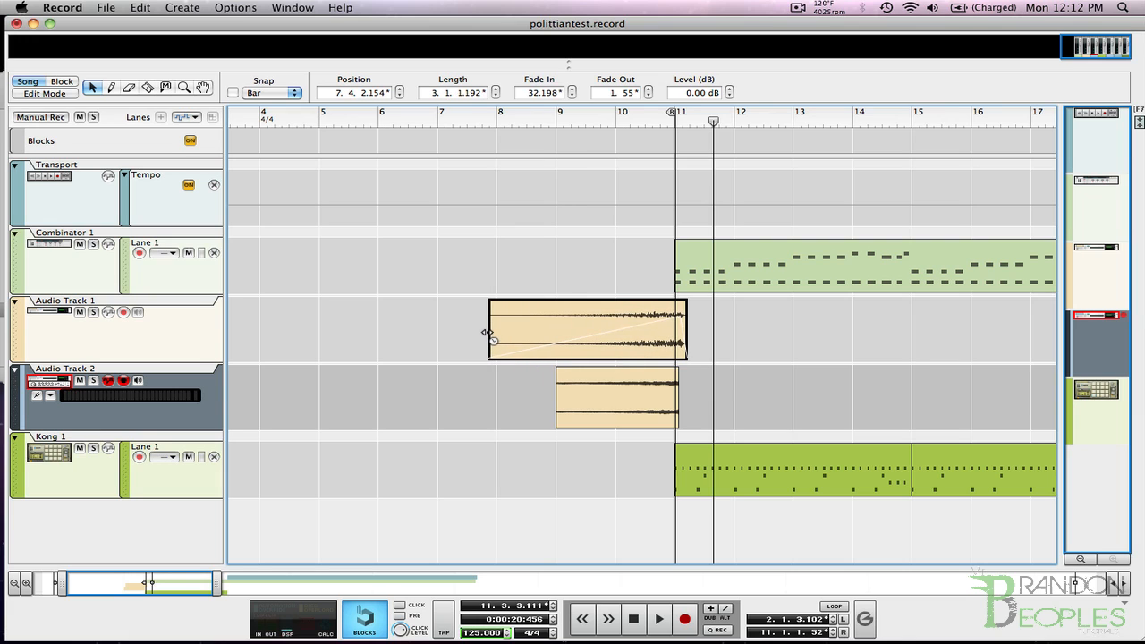
Play the song from bar 9 through the start of bar 11 to hear the layered build-up.
left_click(555, 115)
key("space")
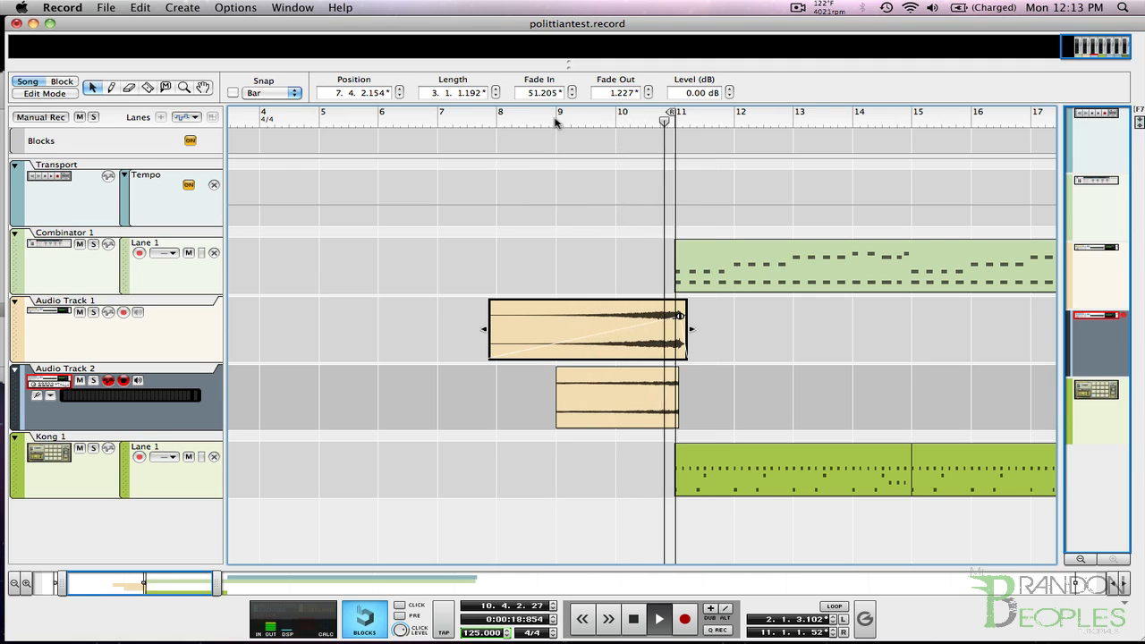
key("space")
Select the clips on both audio tracks and time-stretch them together so the Audio Track 1 clip starts just before bar 5.
left_click(418, 307)
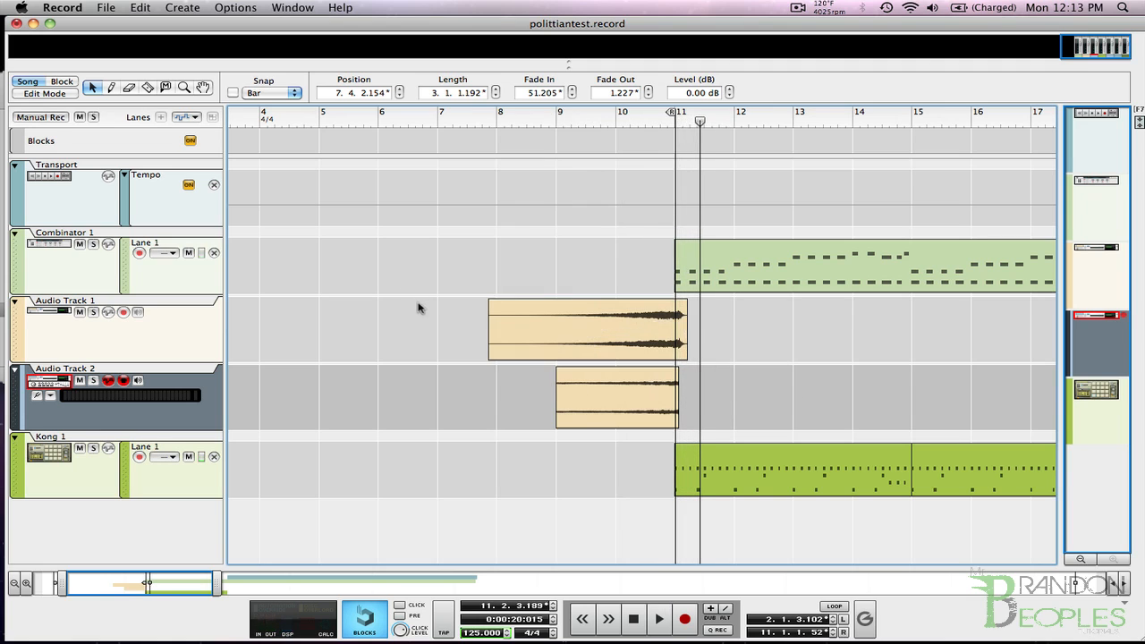
left_click_drag(418, 308, 630, 452)
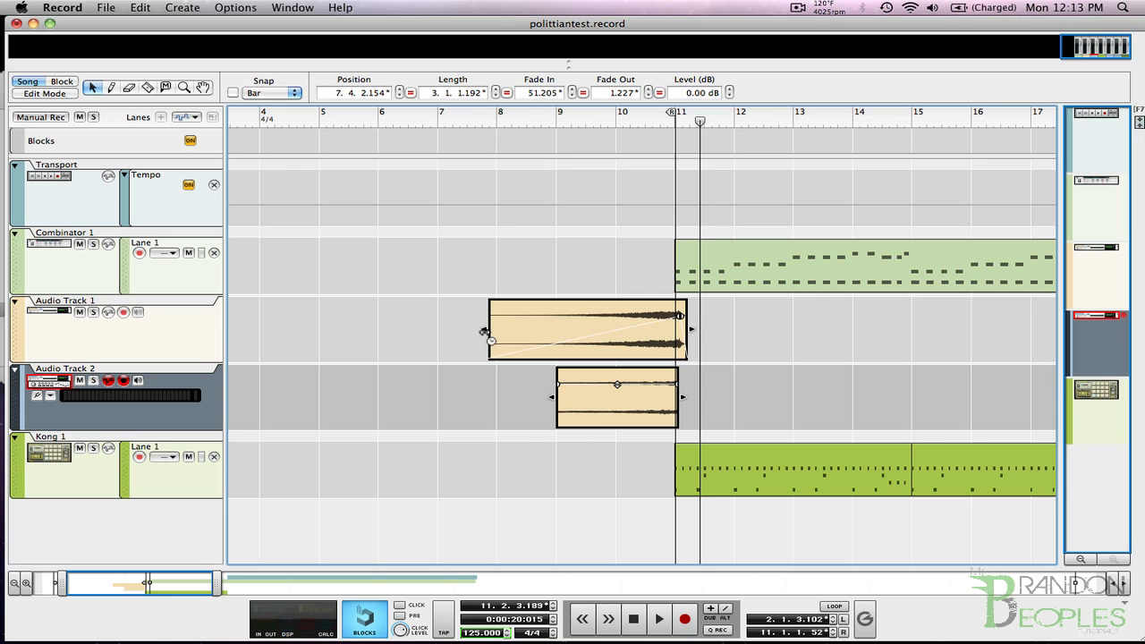
left_click_drag(484, 331, 305, 325)
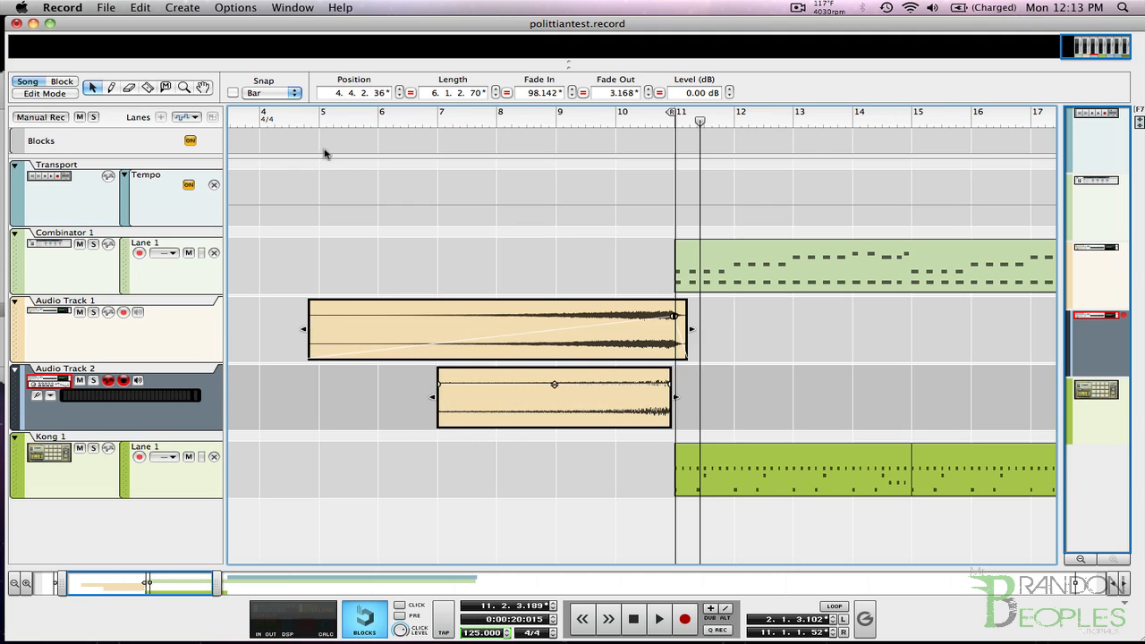
Play the song from bar 7 to hear both stretched clips lead into bar 11, and stop after bar 12.
left_click(437, 119)
key("space")
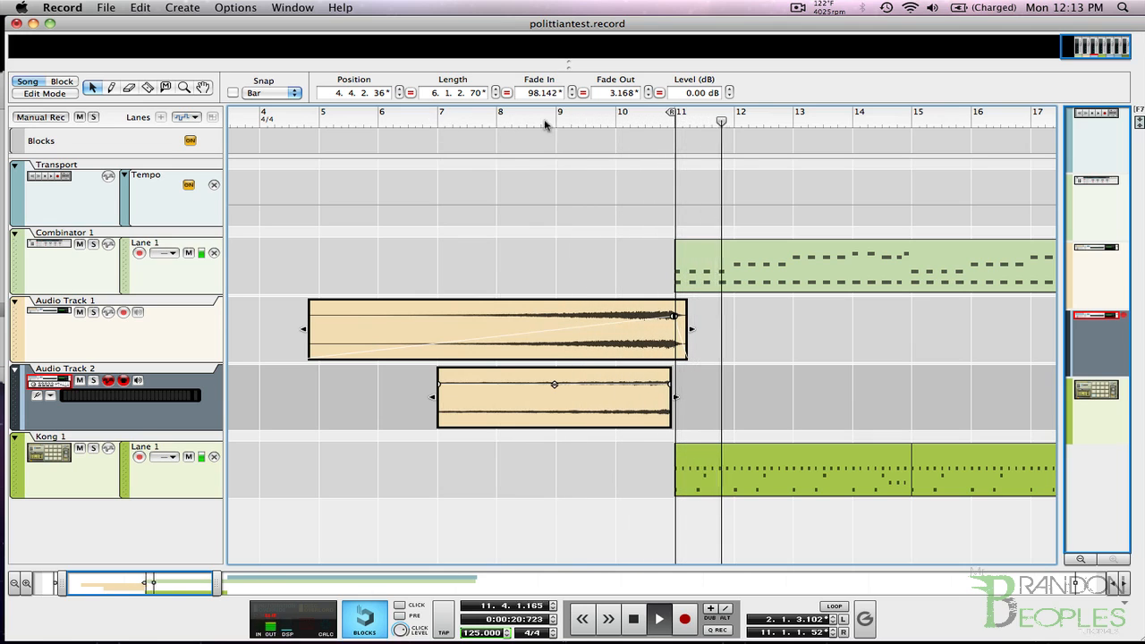
left_click(633, 618)
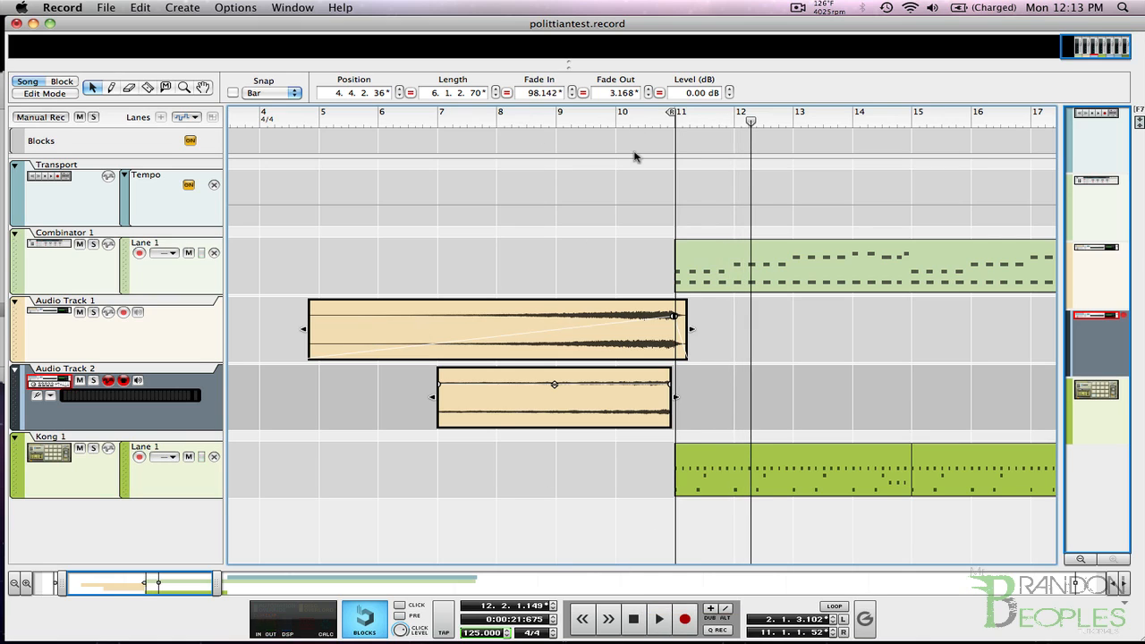